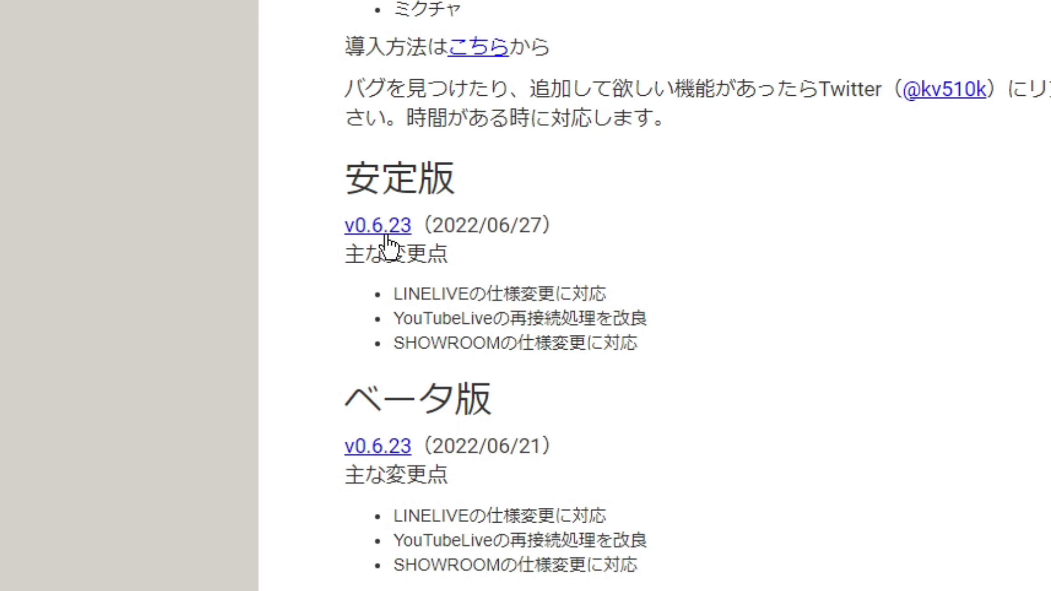
# Download the stable version v0.6.23 dated 2022/06/27.
pyautogui.click(386, 240)
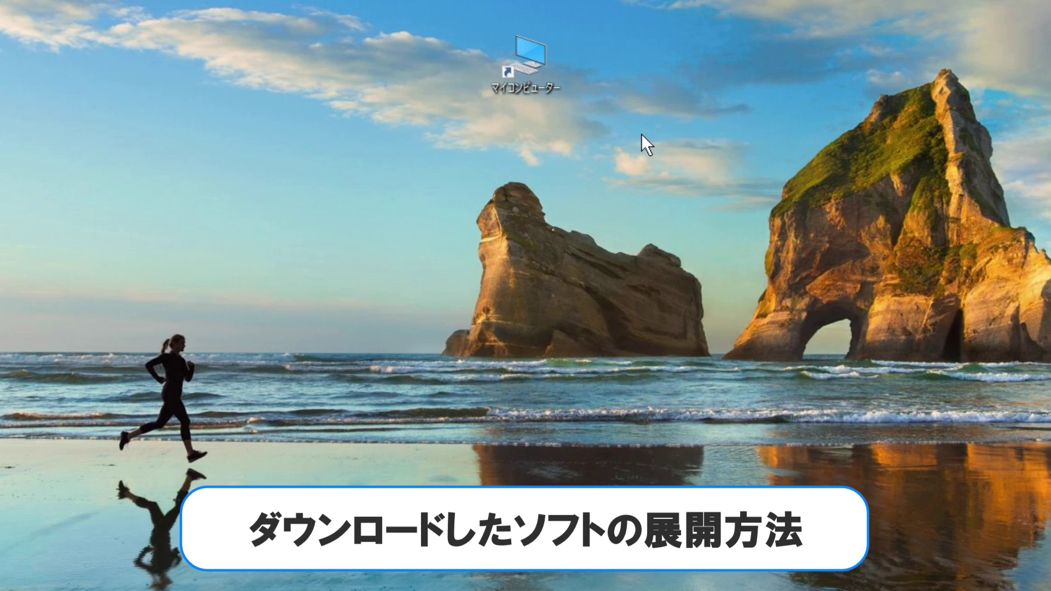
# Move the MultiCommentViewer, NiCommentGenerator-master and hcg_0_0_8b zip files from the Downloads folder (ダウンロード) to the desktop.
pyautogui.click(544, 88)
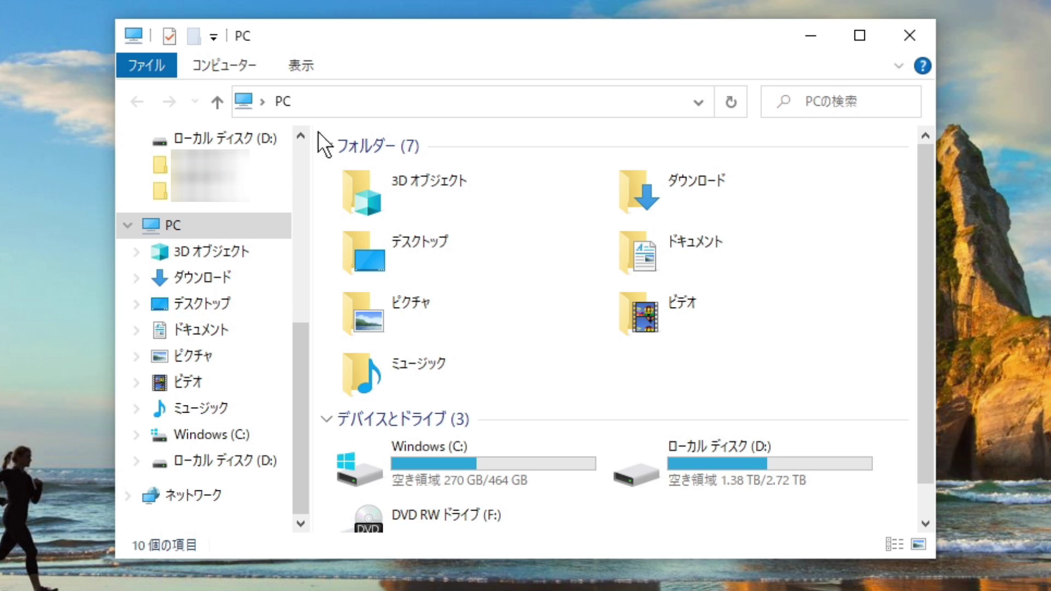
pyautogui.click(623, 489)
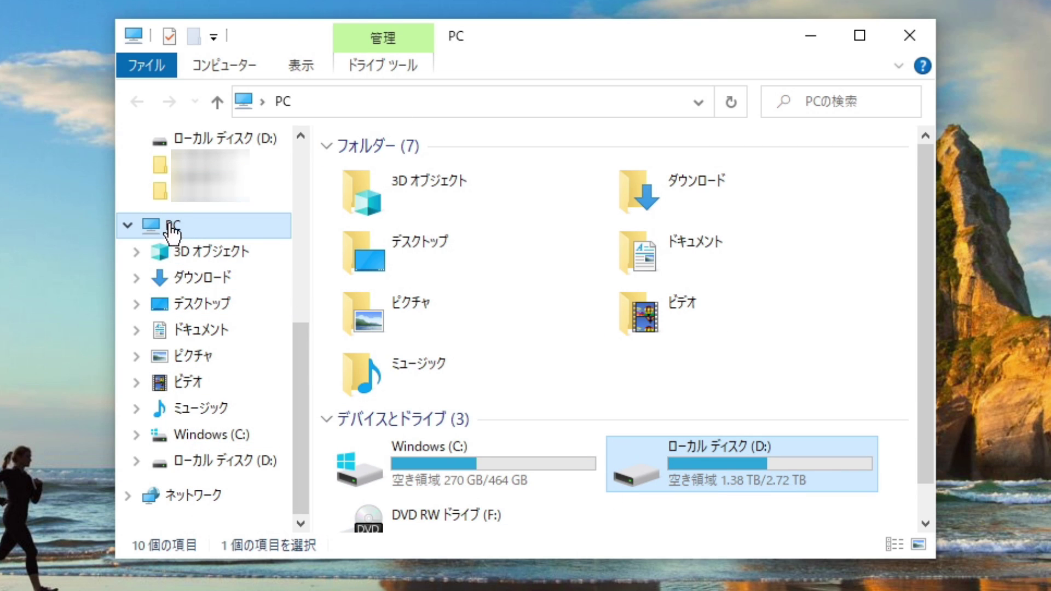
pyautogui.click(644, 390)
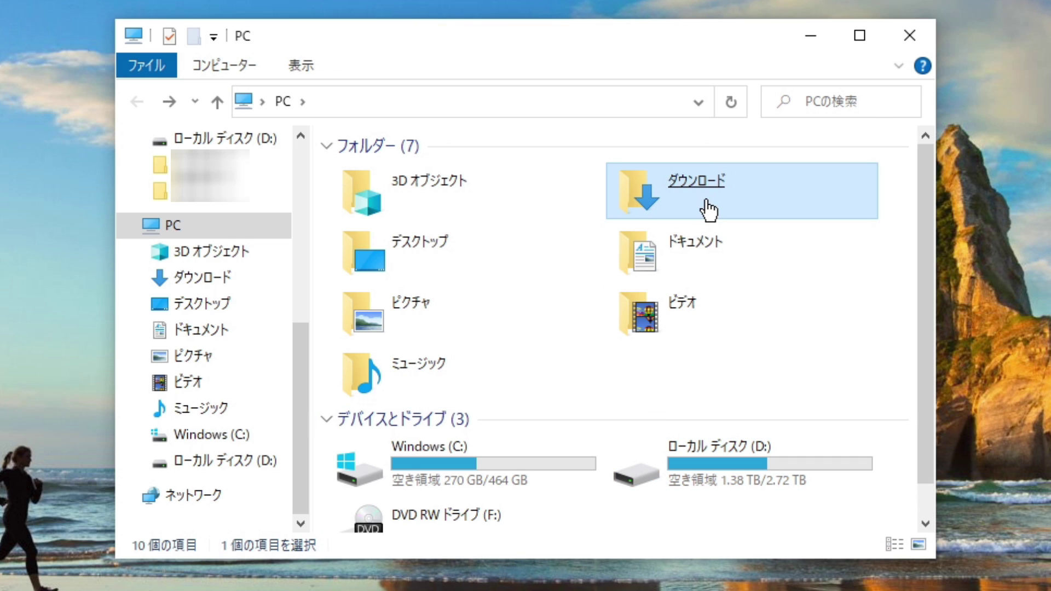
pyautogui.doubleClick(708, 210)
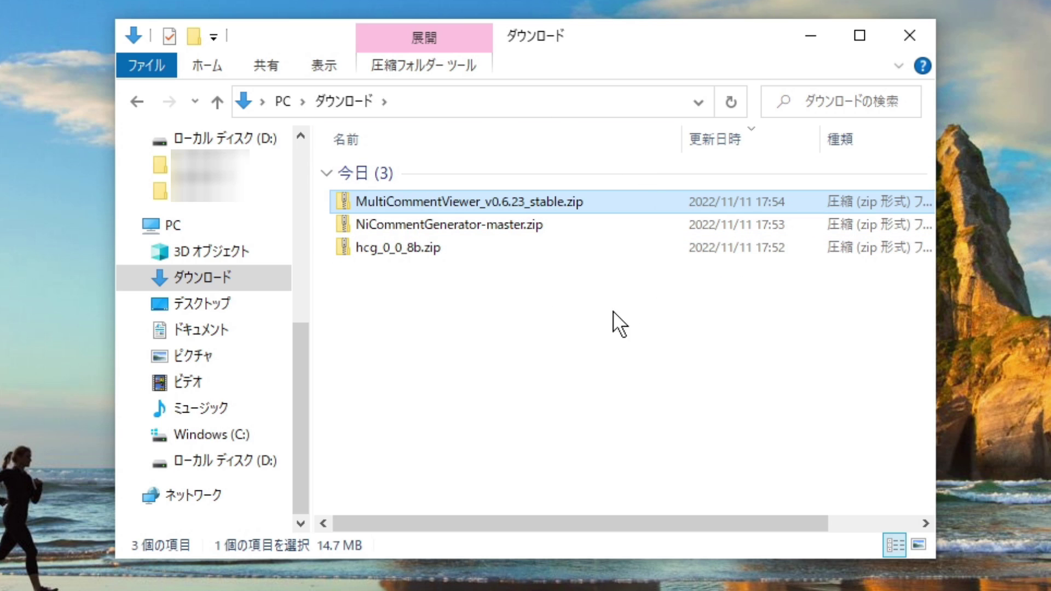
pyautogui.moveTo(588, 320); pyautogui.dragTo(492, 148)
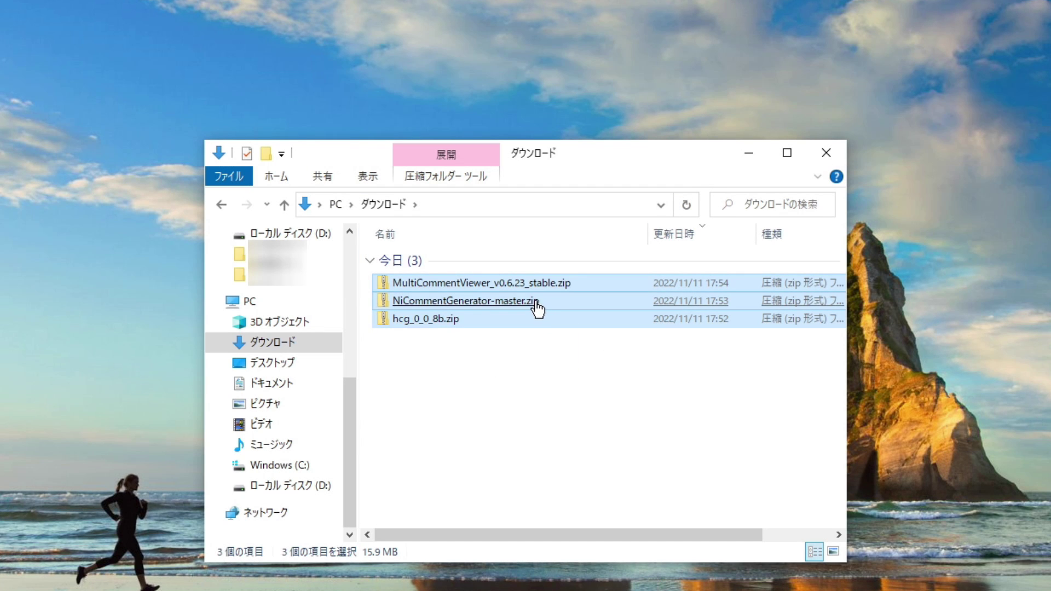
pyautogui.moveTo(521, 307); pyautogui.dragTo(509, 77)
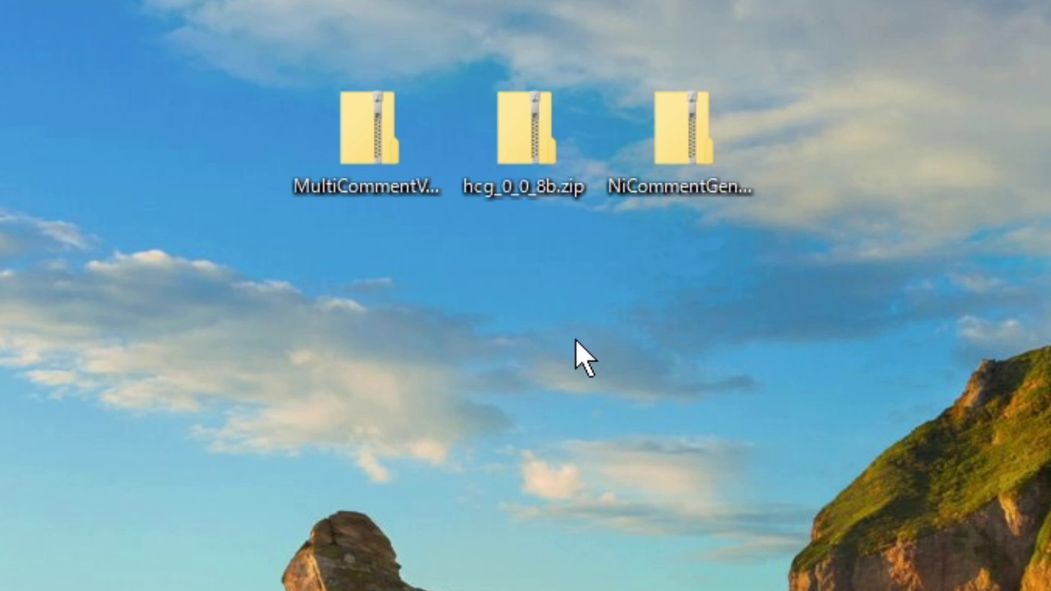
# Extract MultiCommentViewer_v0.6.23_stable.zip into its own folder on the desktop.
pyautogui.rightClick(422, 158)
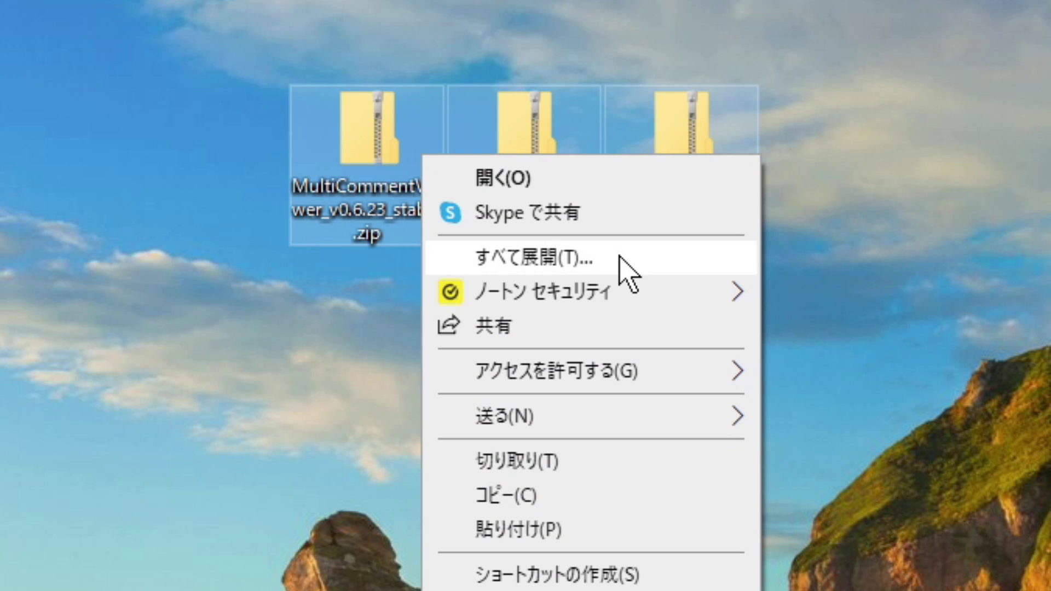
pyautogui.click(620, 257)
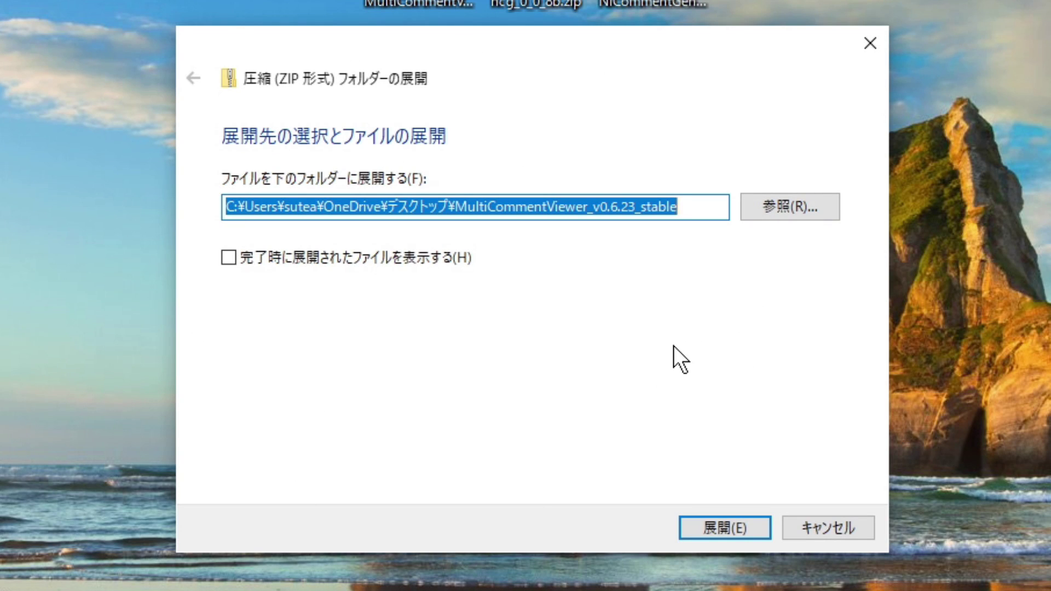
pyautogui.click(752, 524)
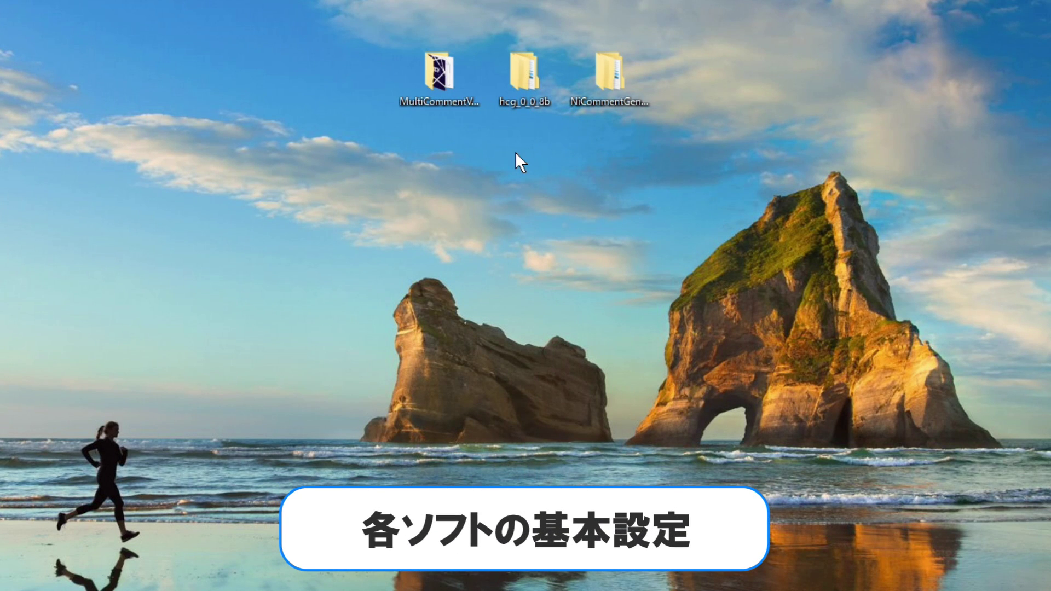
# Move the inner NiCommentGenerator-master folder into CommentGenerator0.0.8b inside hcg_0_0_8b, and open CommentGenerator0.0.8b to check it.
pyautogui.doubleClick(513, 102)
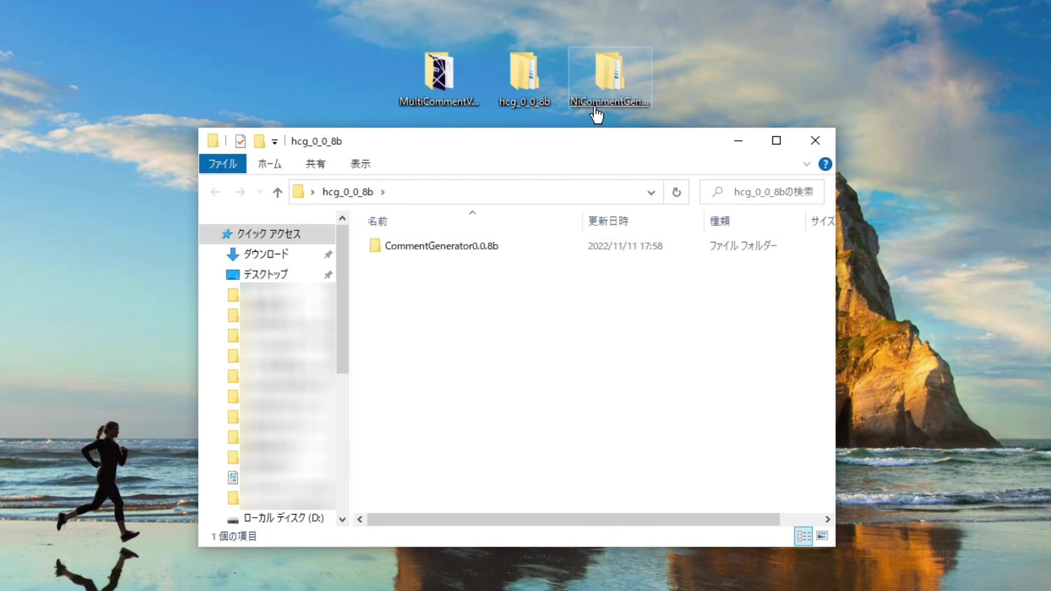
pyautogui.doubleClick(629, 103)
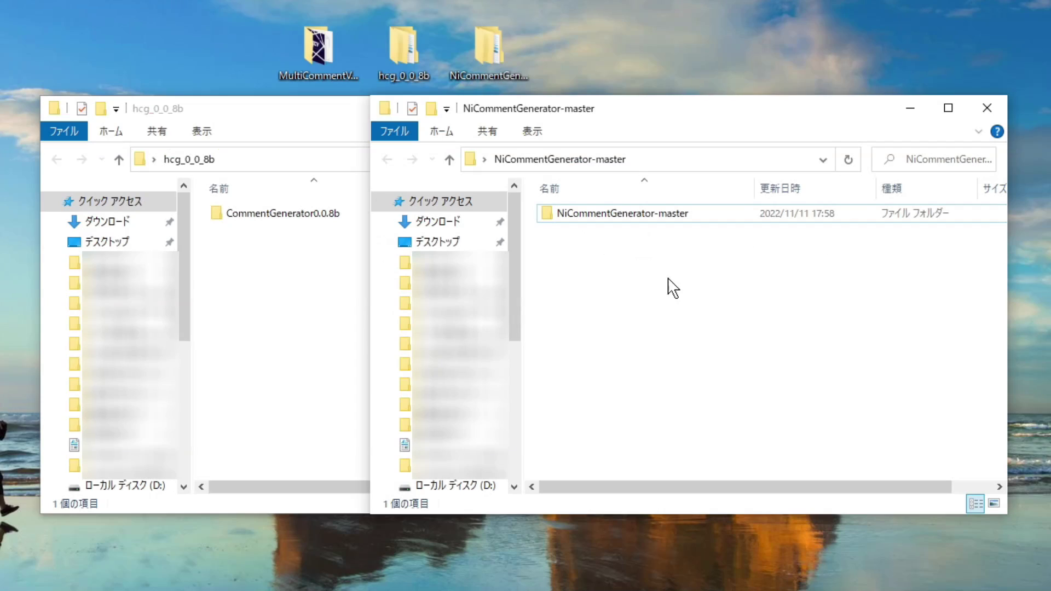
pyautogui.moveTo(575, 223)
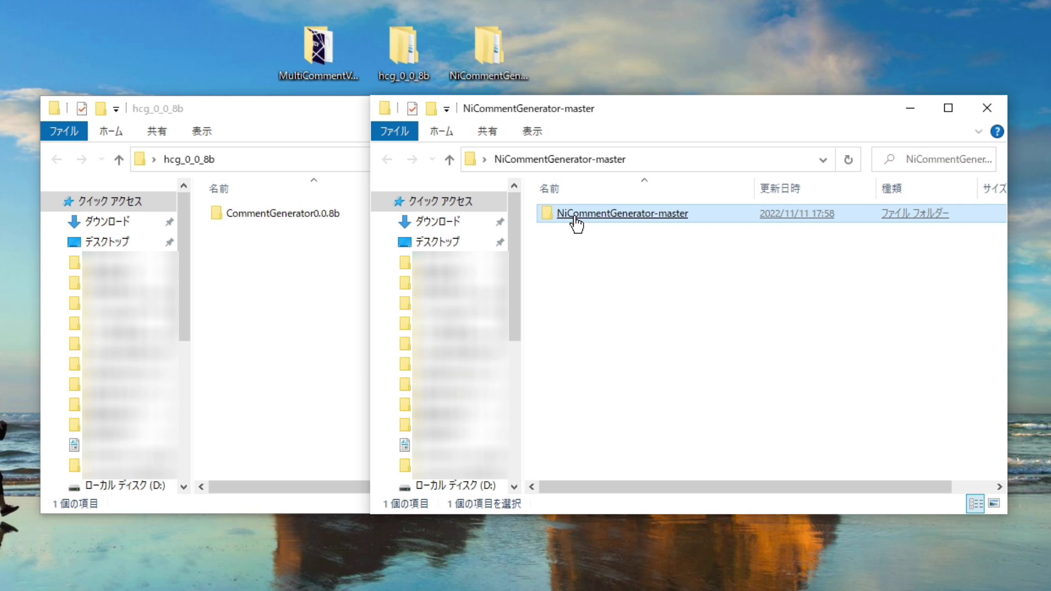
pyautogui.moveTo(575, 223); pyautogui.dragTo(239, 211)
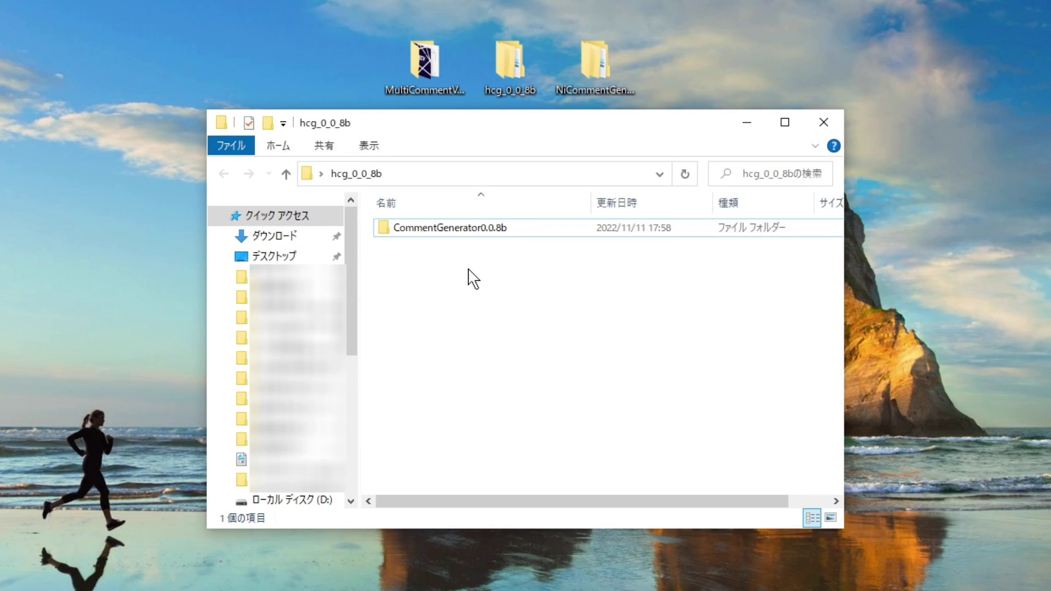
pyautogui.click(447, 237)
pyautogui.doubleClick(446, 237)
pyautogui.click(441, 233)
pyautogui.click(404, 269)
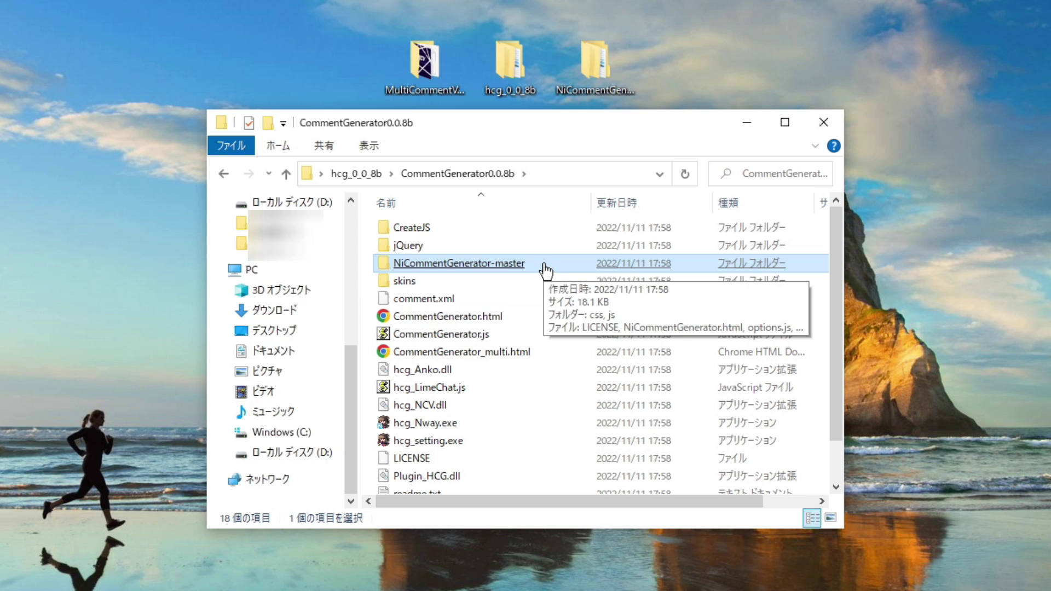
# Copy the hcg_0_0_8b folder from the desktop to the root of local disk D:.
pyautogui.click(293, 461)
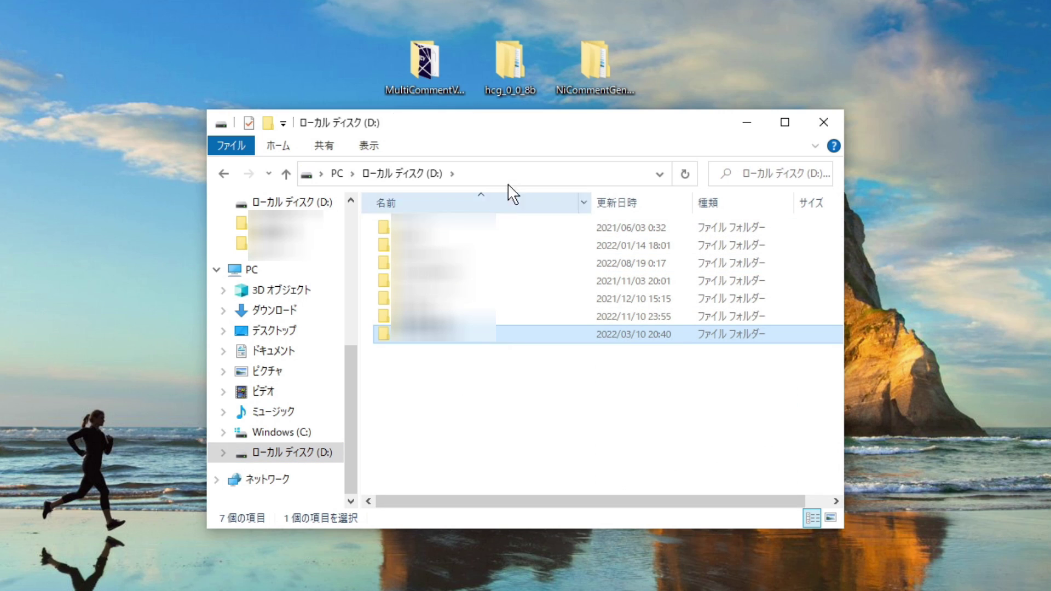
pyautogui.click(516, 82)
pyautogui.moveTo(517, 82); pyautogui.dragTo(455, 433)
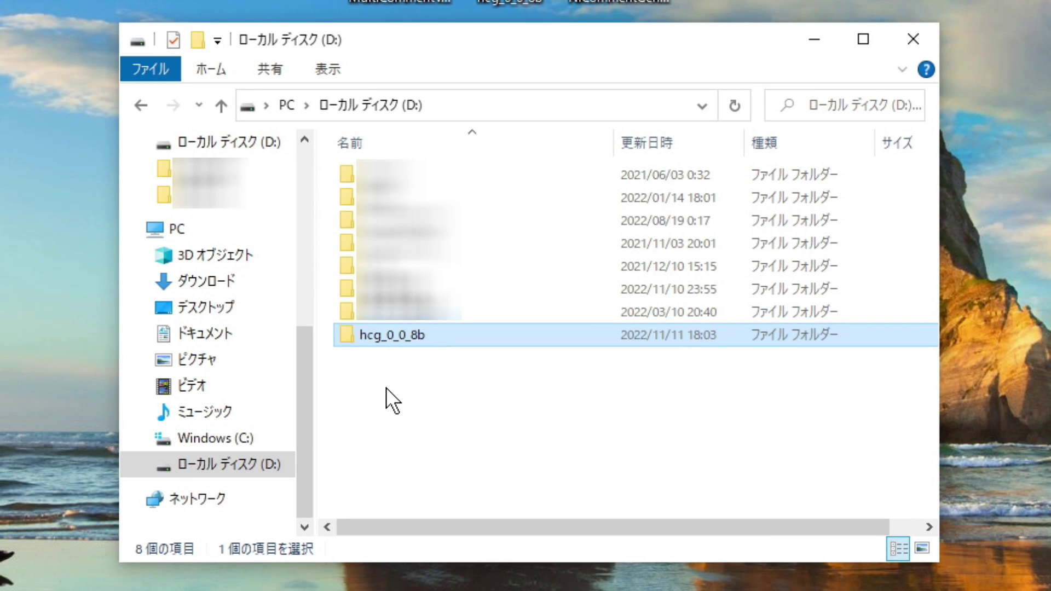
# Launch hcg_setting.exe from the CommentGenerator0.0.8b folder inside D:\hcg_0_0_8b.
pyautogui.doubleClick(366, 336)
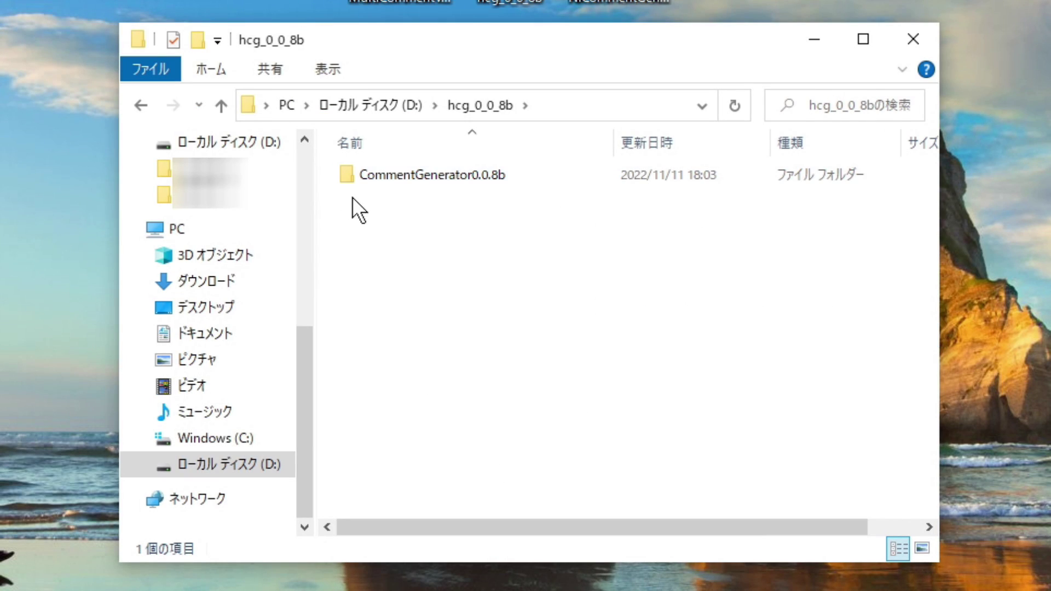
pyautogui.click(509, 178)
pyautogui.doubleClick(524, 174)
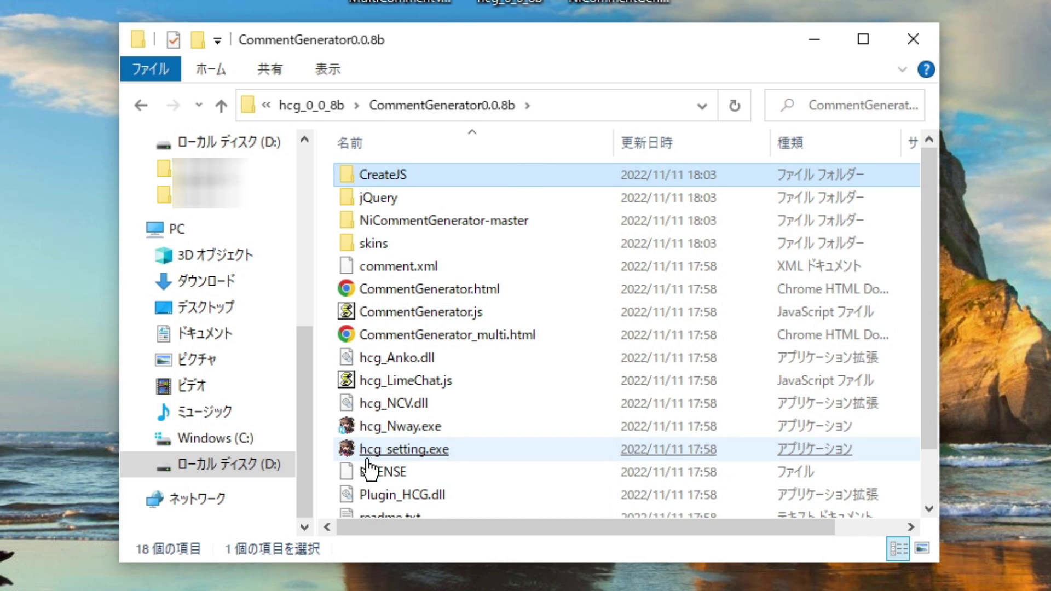
pyautogui.click(446, 452)
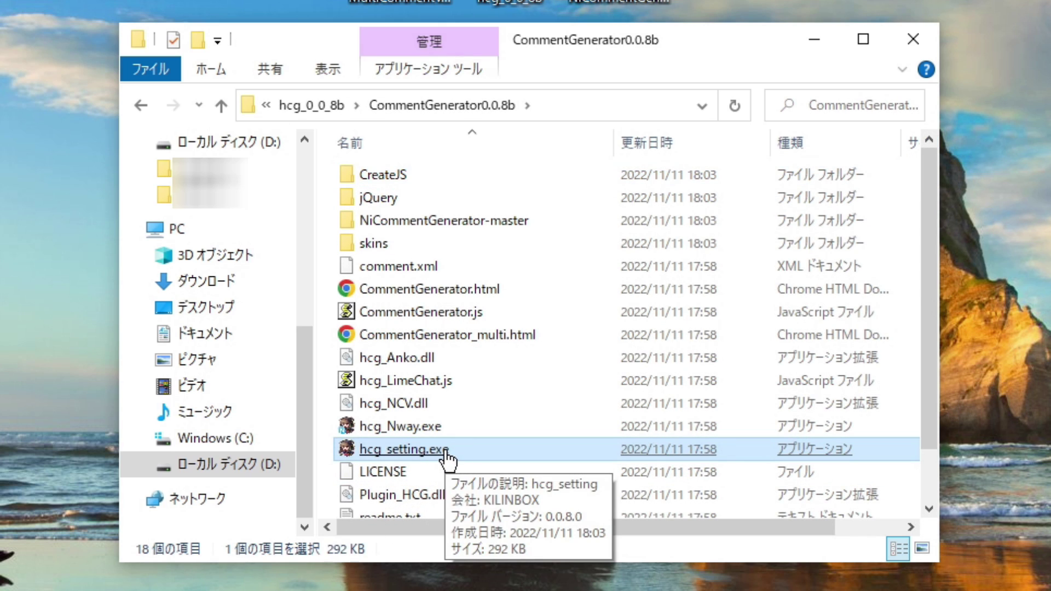
pyautogui.doubleClick(446, 452)
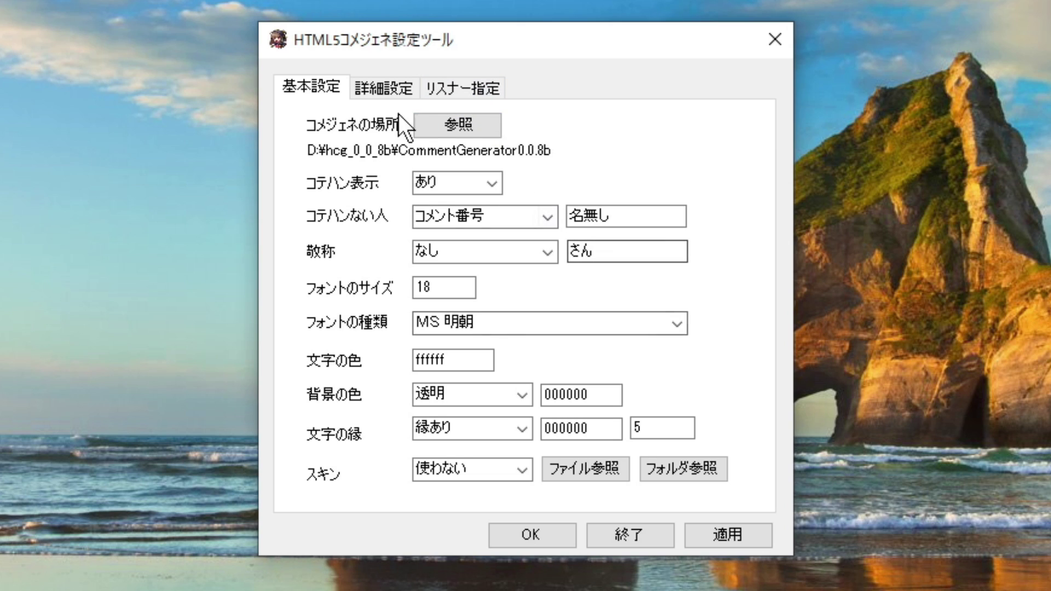
# Set the comment generator location (コメジェネの場所) to D:\hcg_0_0_8b\CommentGenerator0.0.8b and save the settings.
pyautogui.click(493, 134)
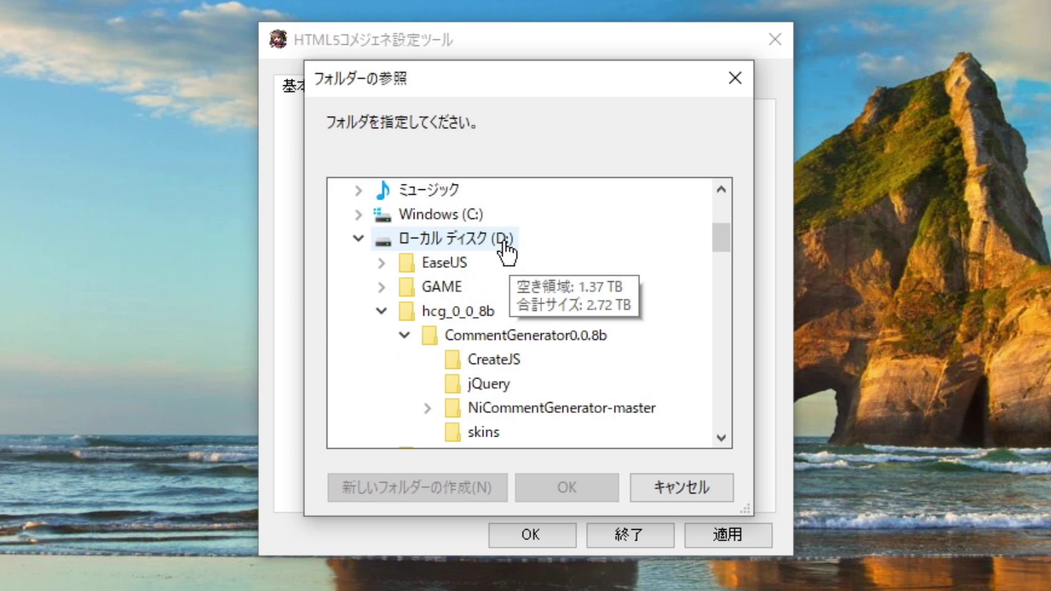
pyautogui.click(502, 243)
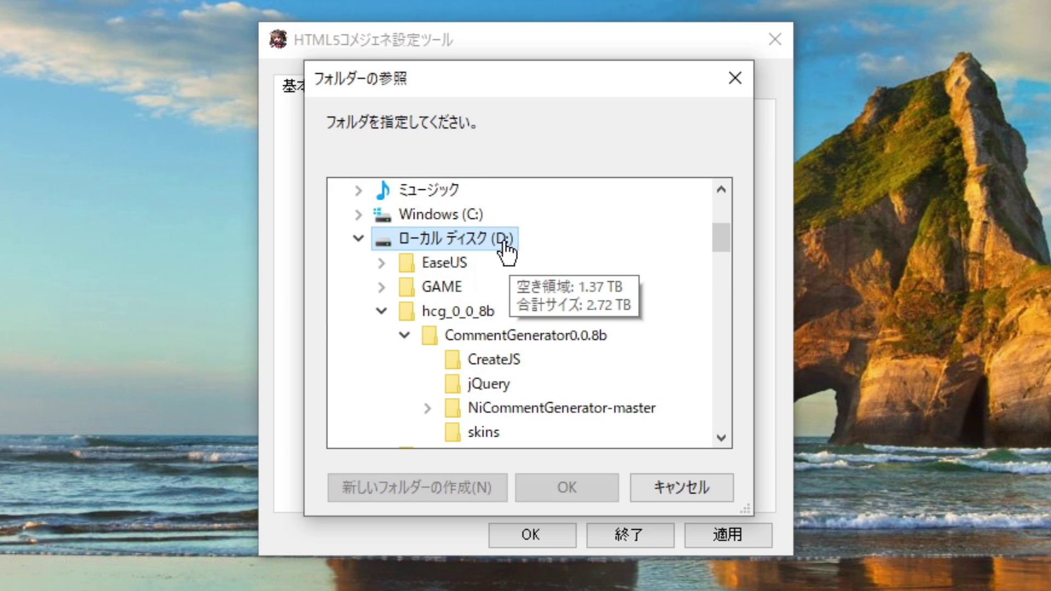
pyautogui.click(495, 315)
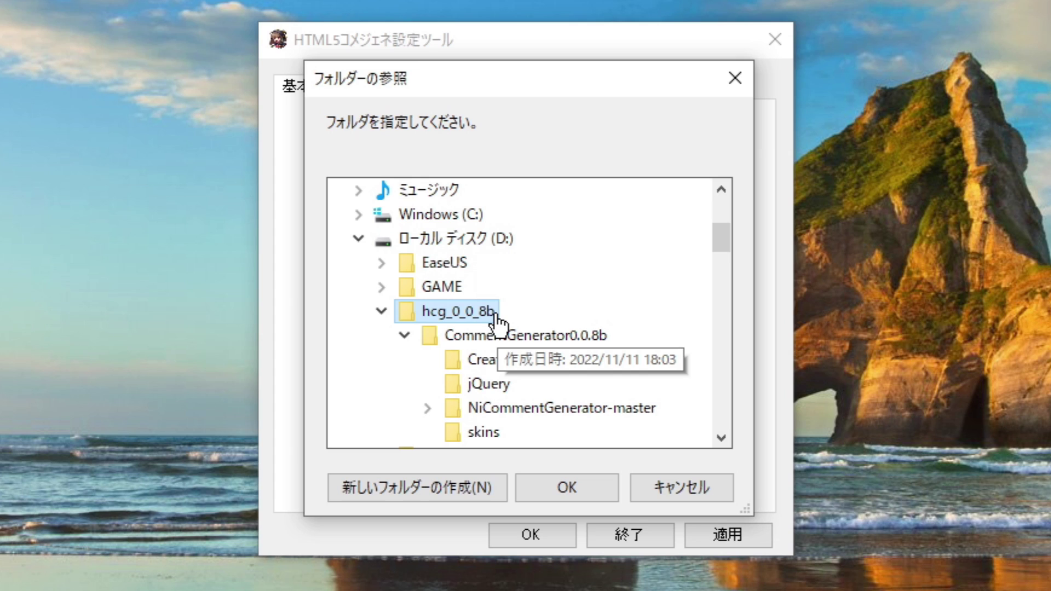
pyautogui.click(570, 350)
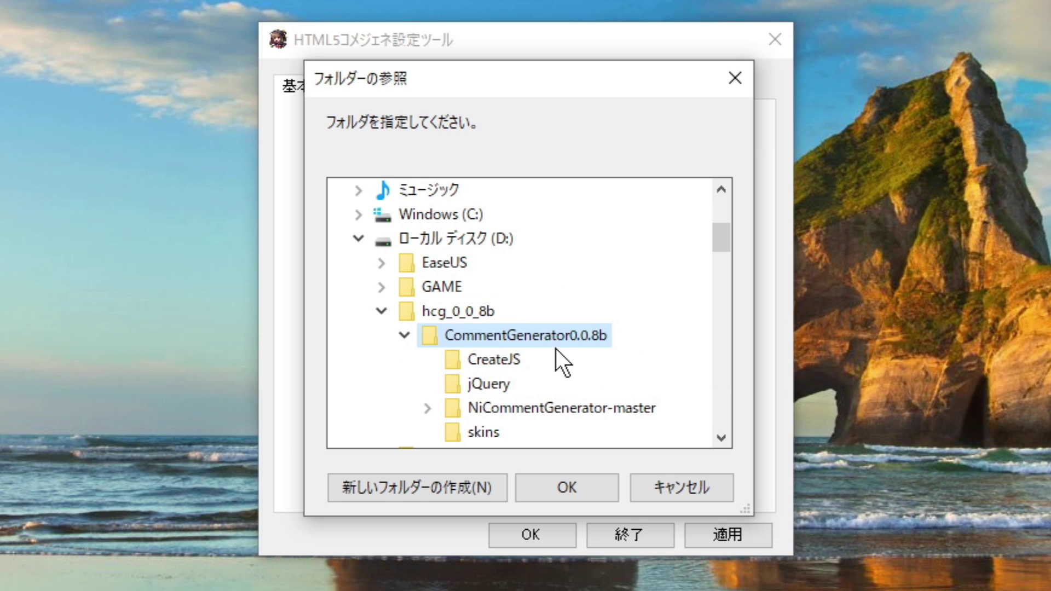
pyautogui.click(593, 488)
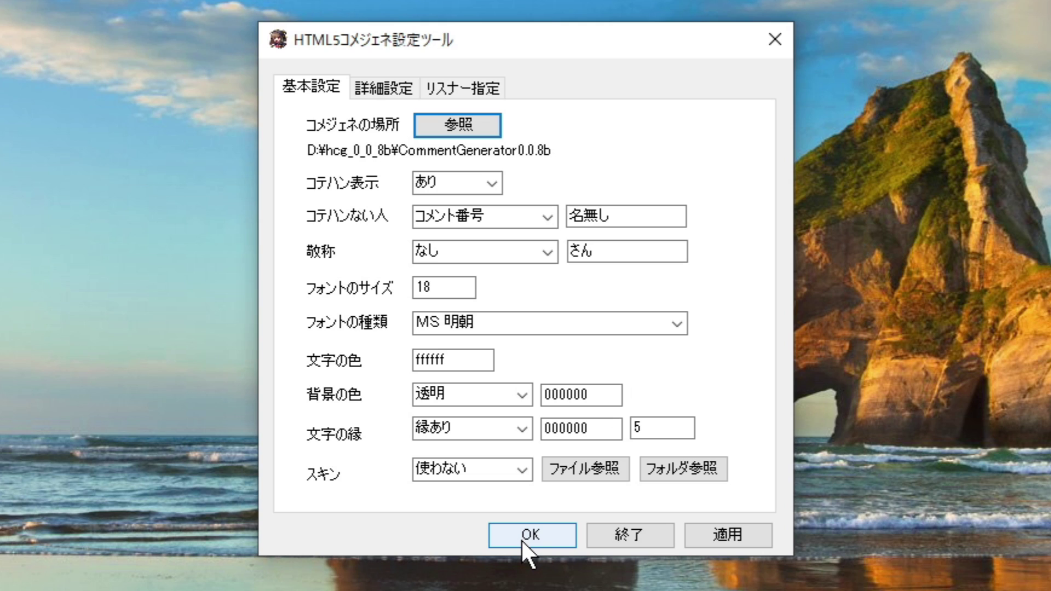
pyautogui.click(523, 539)
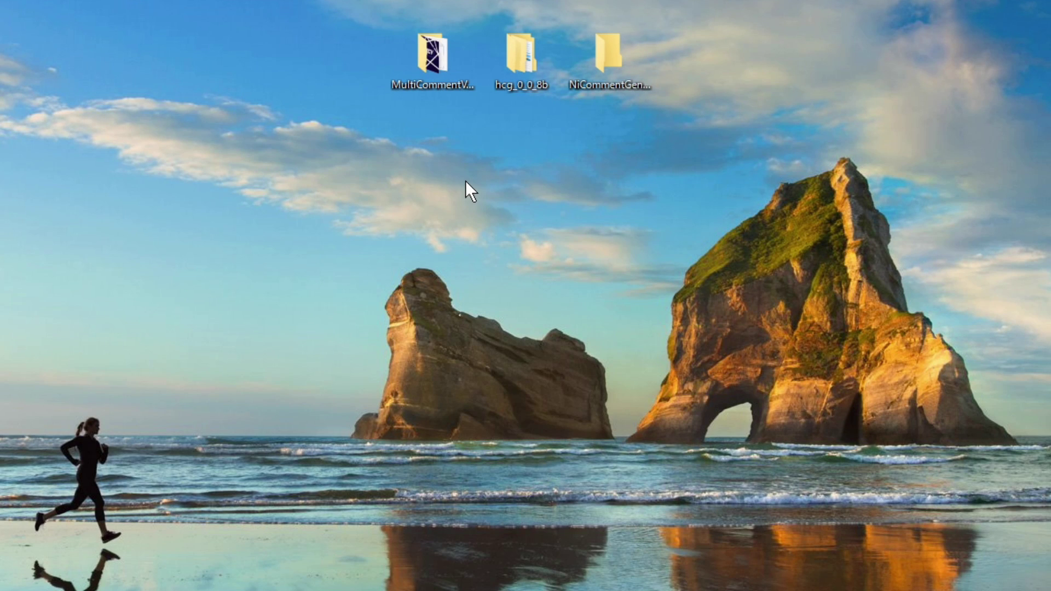
# Launch MultiCommentViewer.exe from its desktop folder, allowing it to run despite the Windows SmartScreen block.
pyautogui.doubleClick(433, 55)
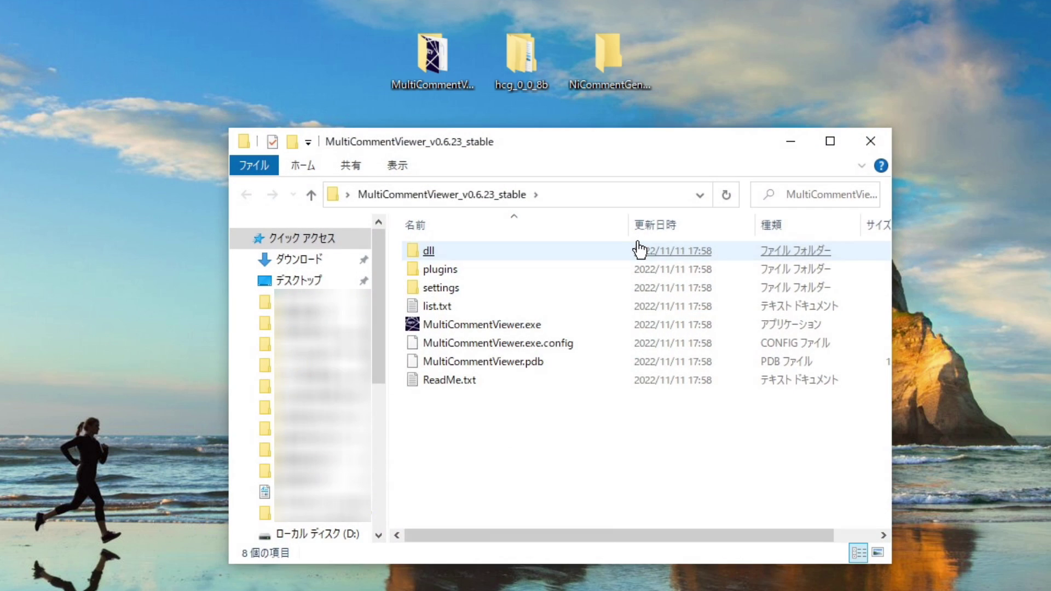
pyautogui.click(638, 244)
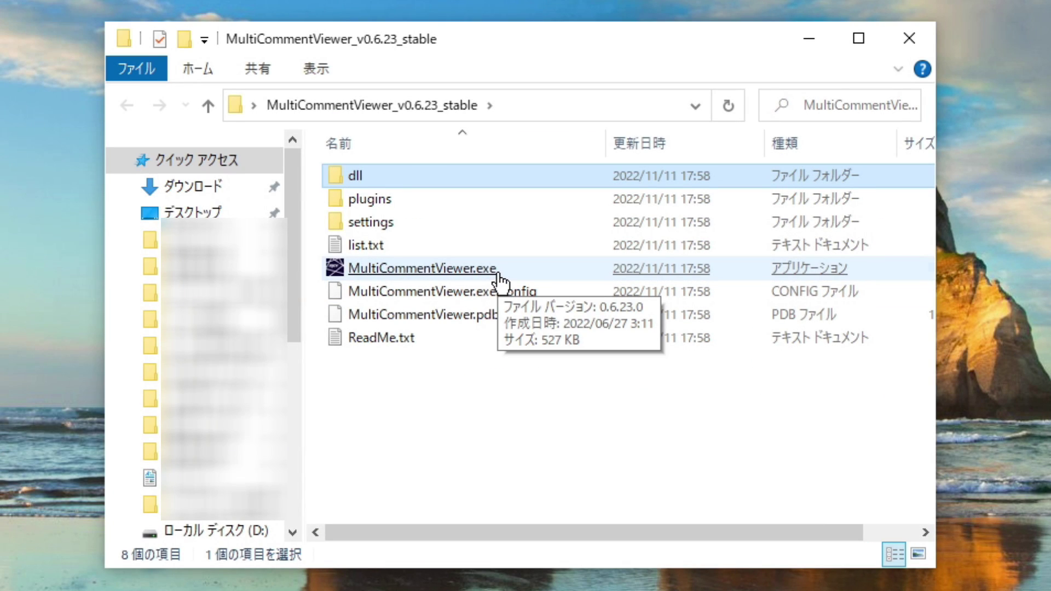
pyautogui.click(500, 282)
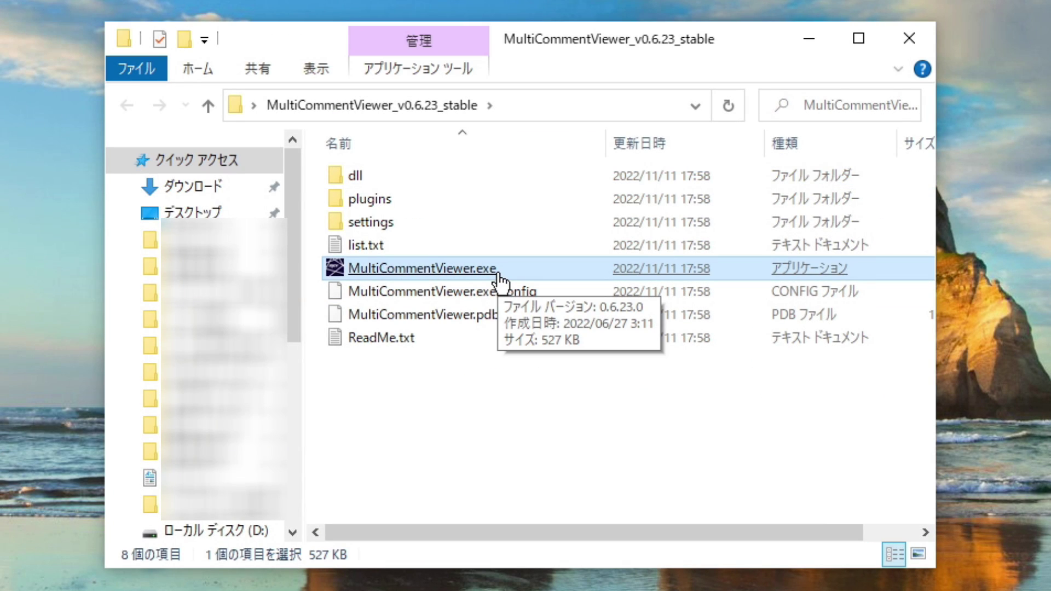
pyautogui.doubleClick(499, 279)
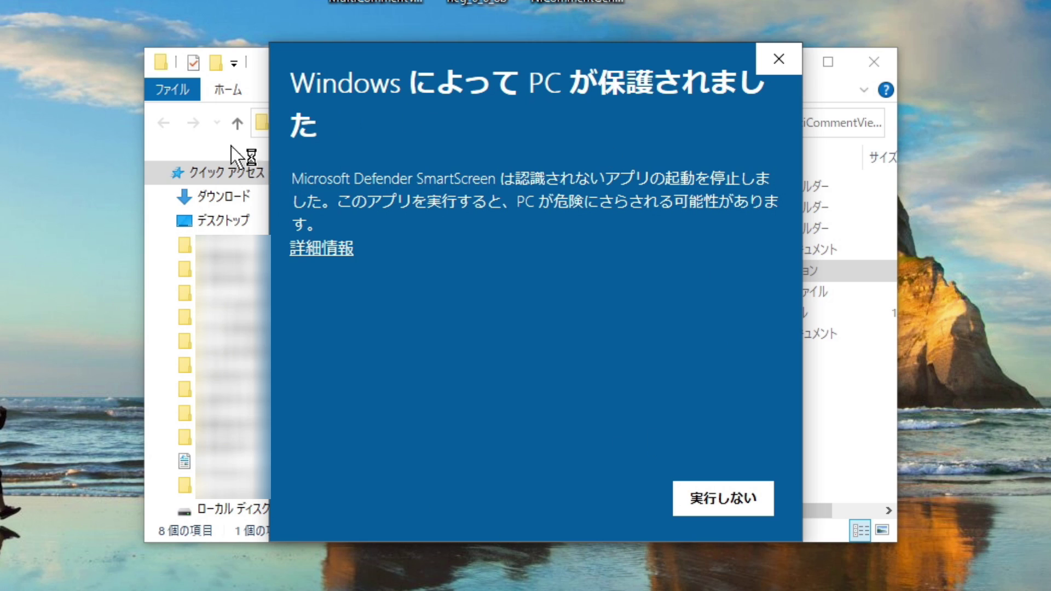
pyautogui.click(339, 252)
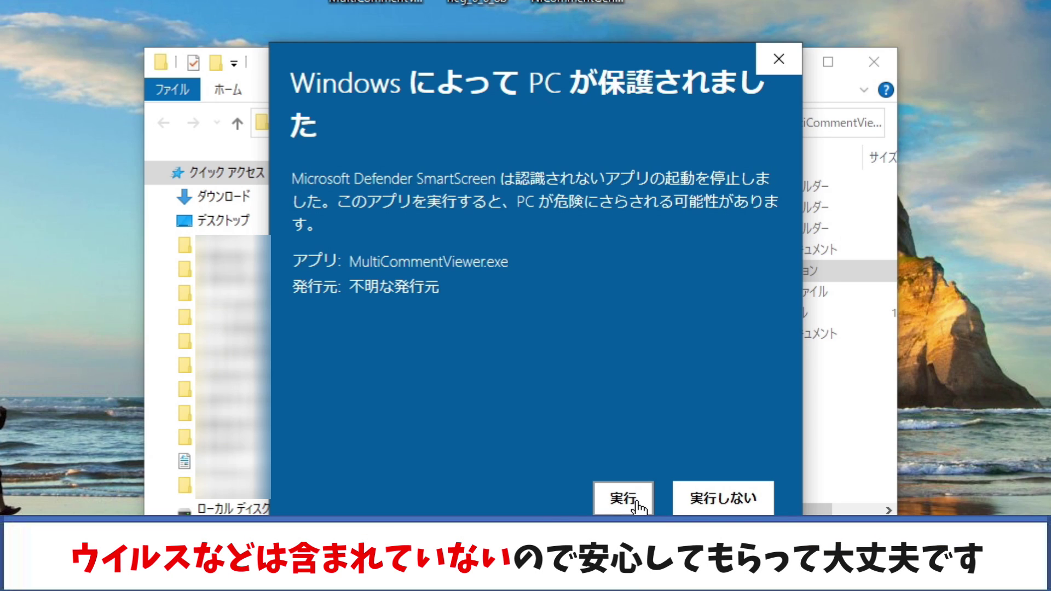
pyautogui.click(636, 499)
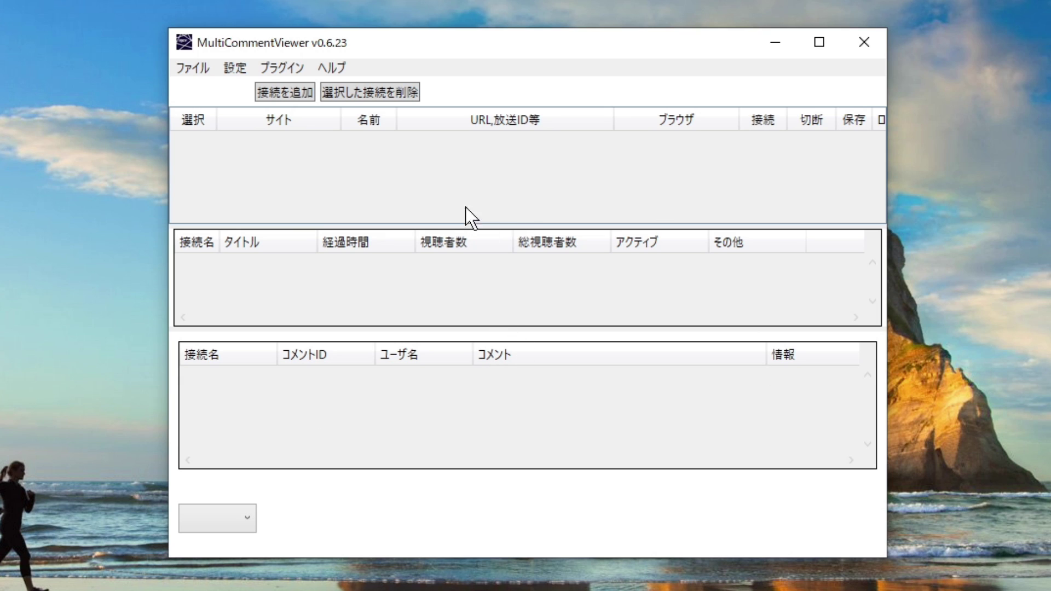
# Enable HTML5コメジェネと連携 in the コメジェネ連携 plugin settings.
pyautogui.click(305, 68)
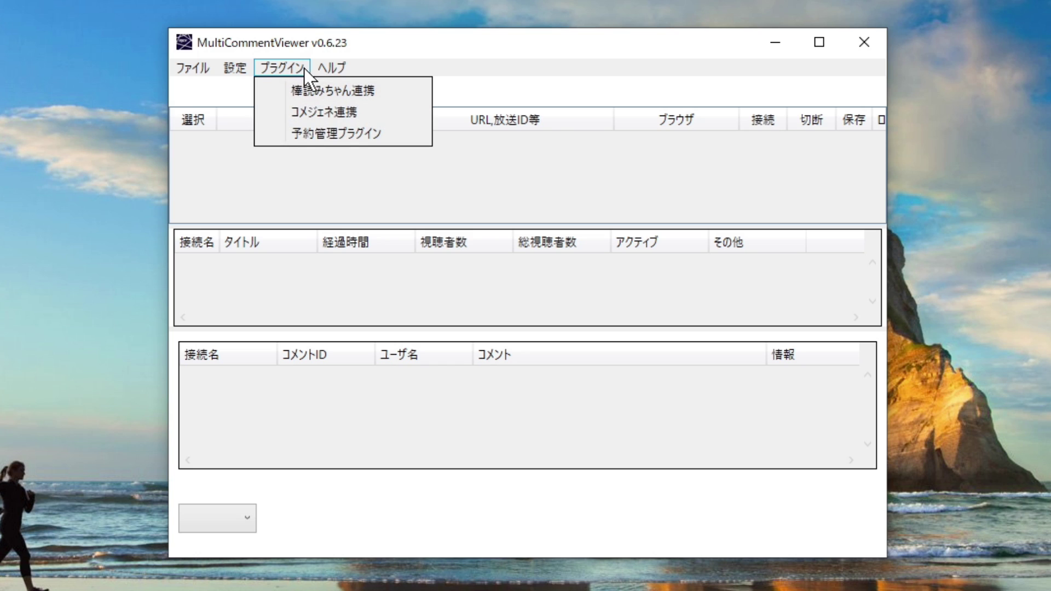
pyautogui.click(368, 111)
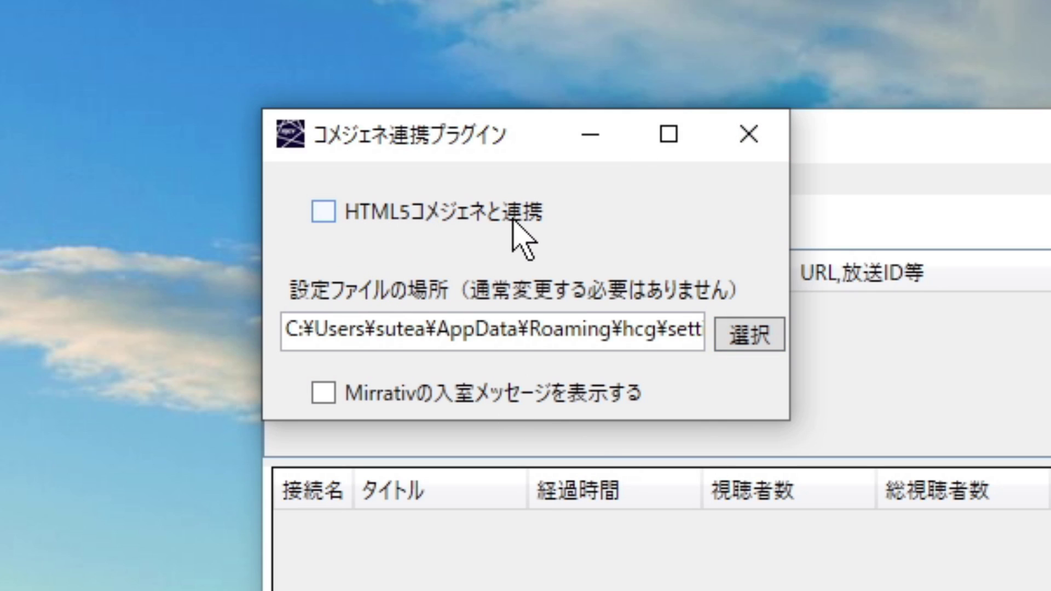
pyautogui.click(323, 216)
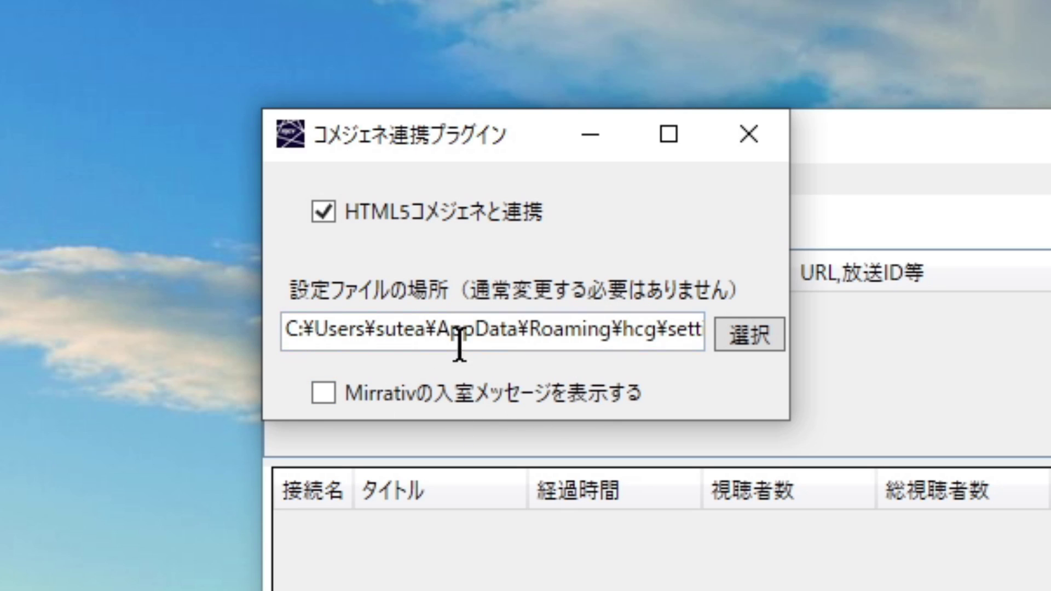
# Set the plugin's settings file location to setting.xml in D:\hcg_0_0_8b\CommentGenerator0.0.8b and close the plugin window.
pyautogui.click(764, 335)
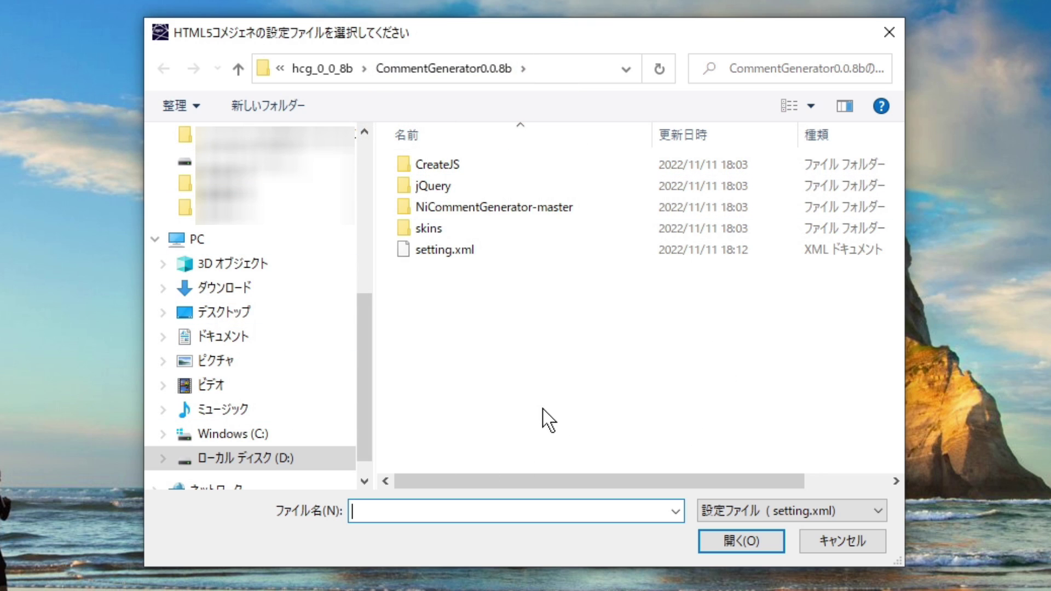
pyautogui.click(306, 464)
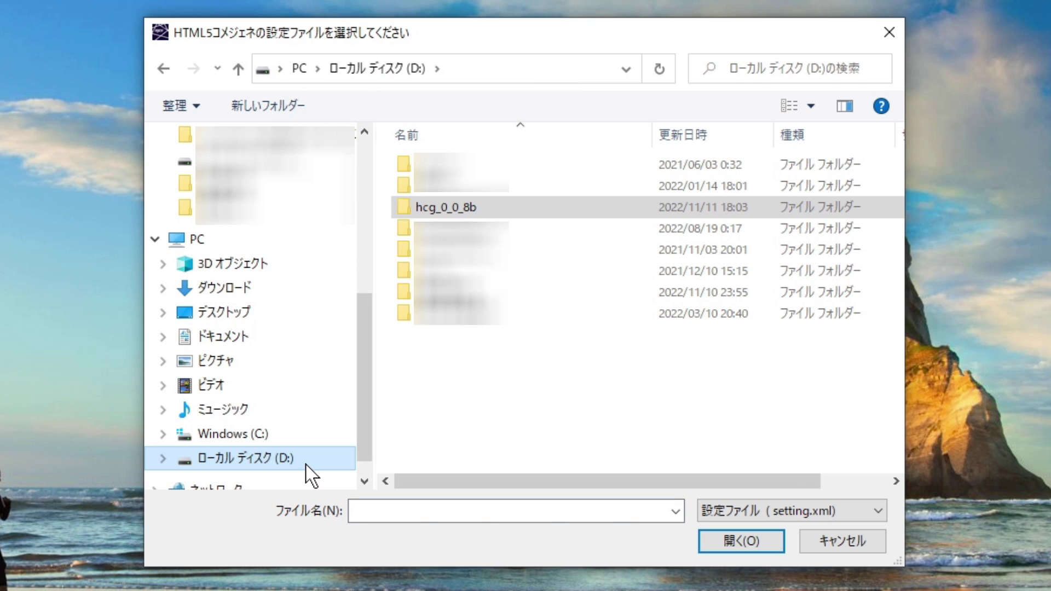
pyautogui.click(519, 218)
pyautogui.doubleClick(518, 211)
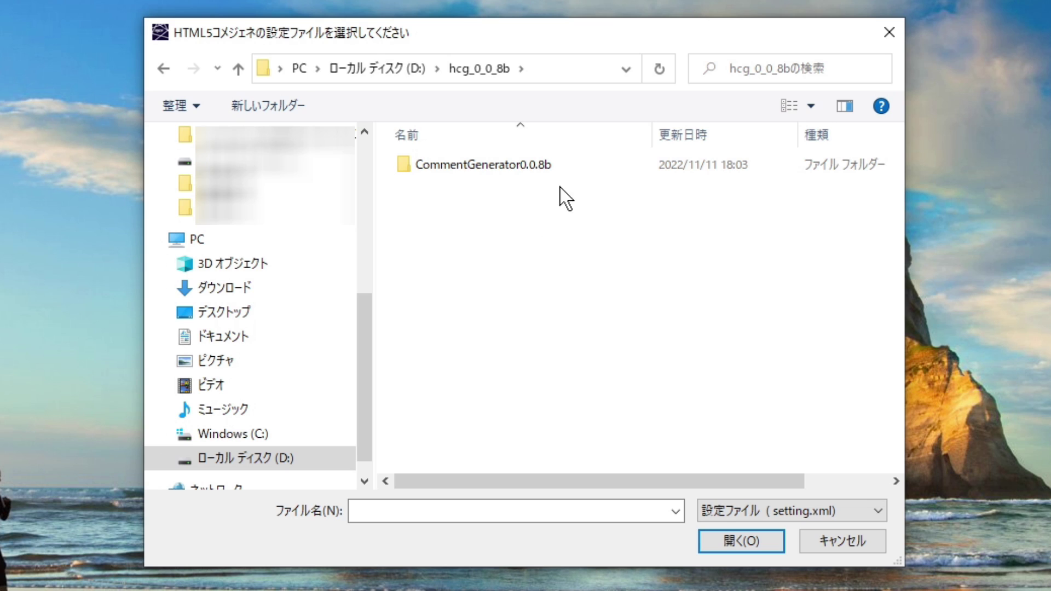
pyautogui.click(572, 173)
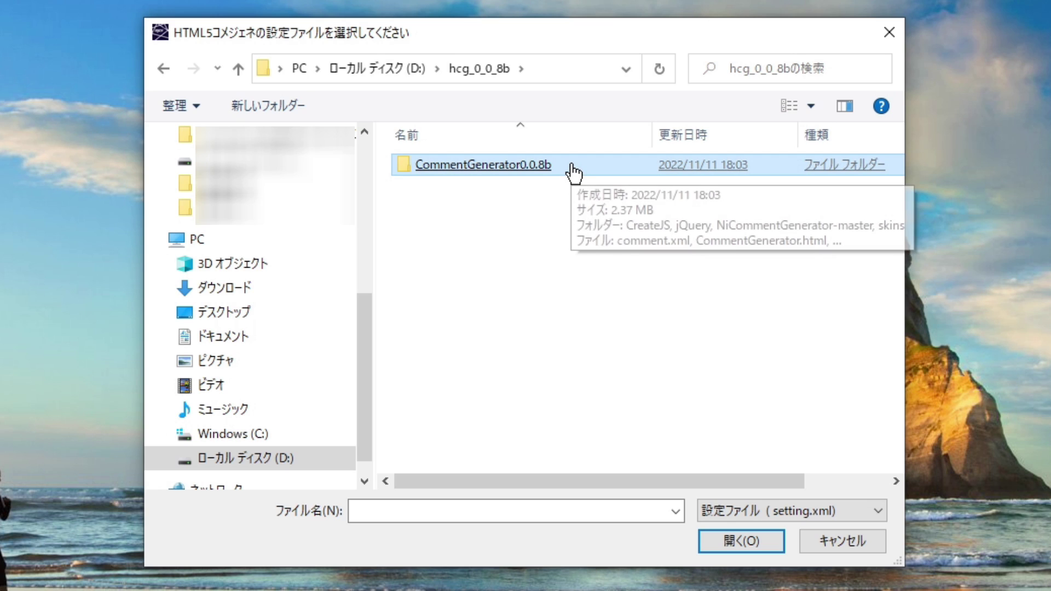
pyautogui.doubleClick(572, 167)
pyautogui.click(418, 255)
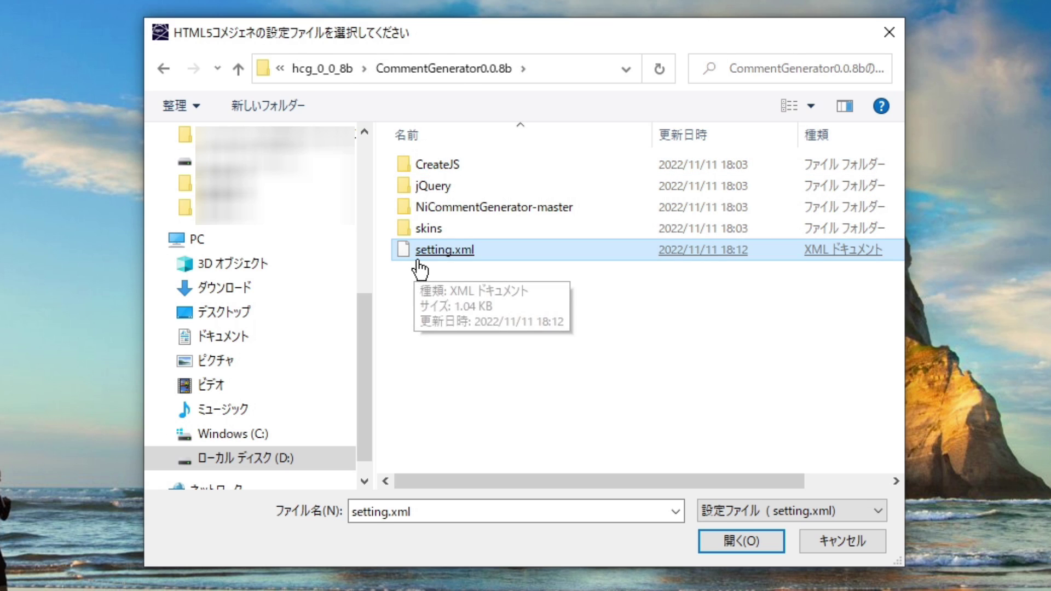
pyautogui.doubleClick(487, 256)
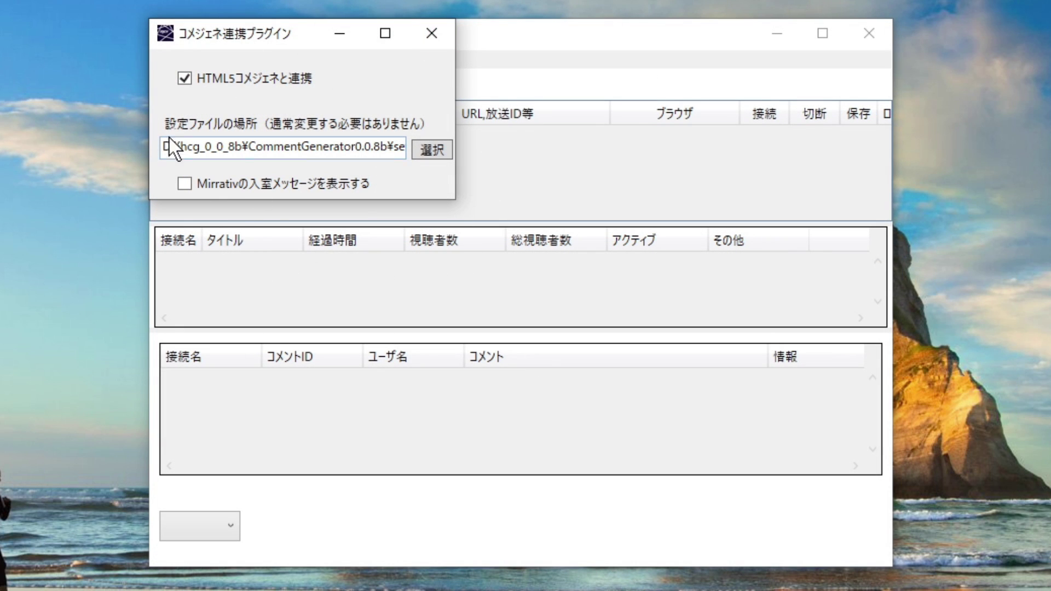
pyautogui.click(431, 33)
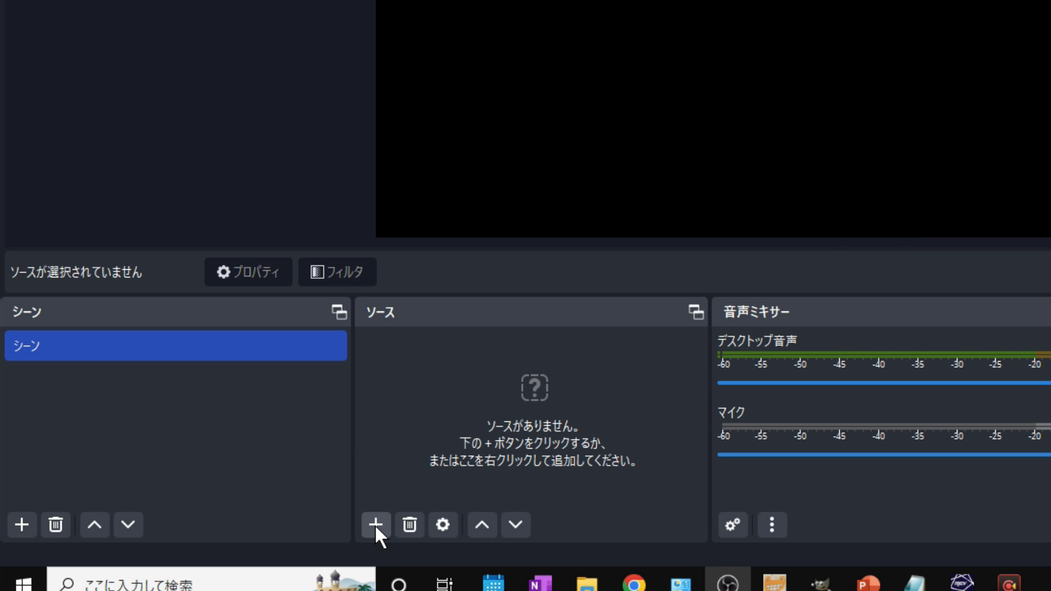
# Add a new browser source named ブラウザ to the scene in OBS.
pyautogui.click(376, 525)
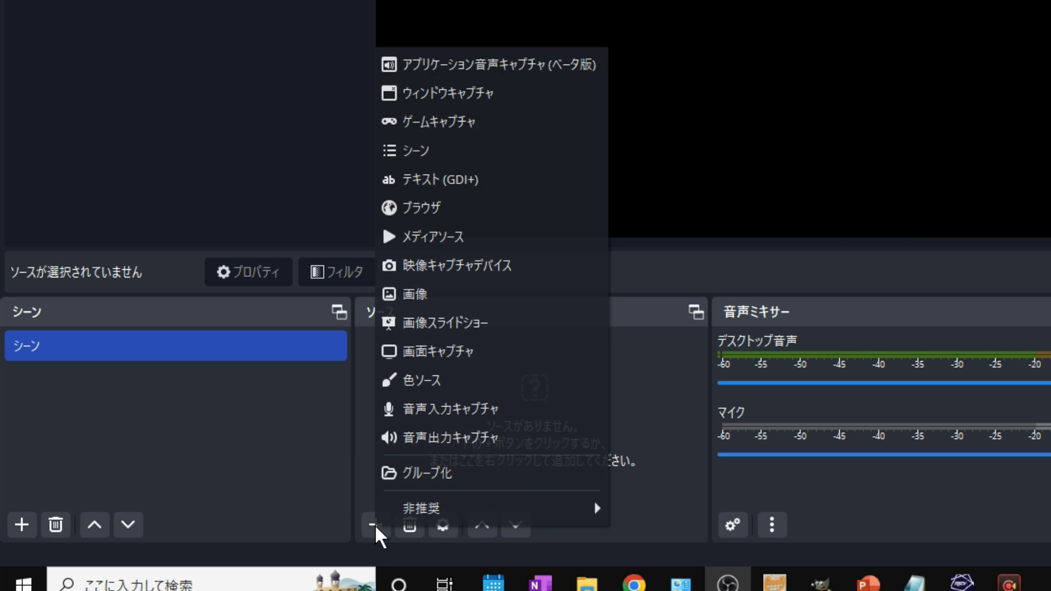
pyautogui.click(507, 213)
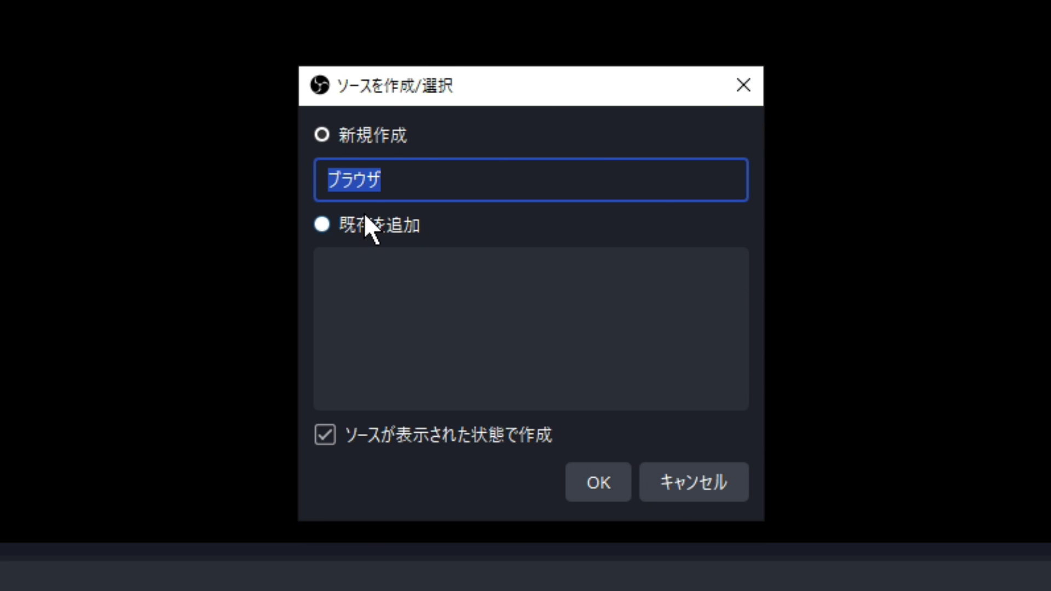
pyautogui.click(607, 491)
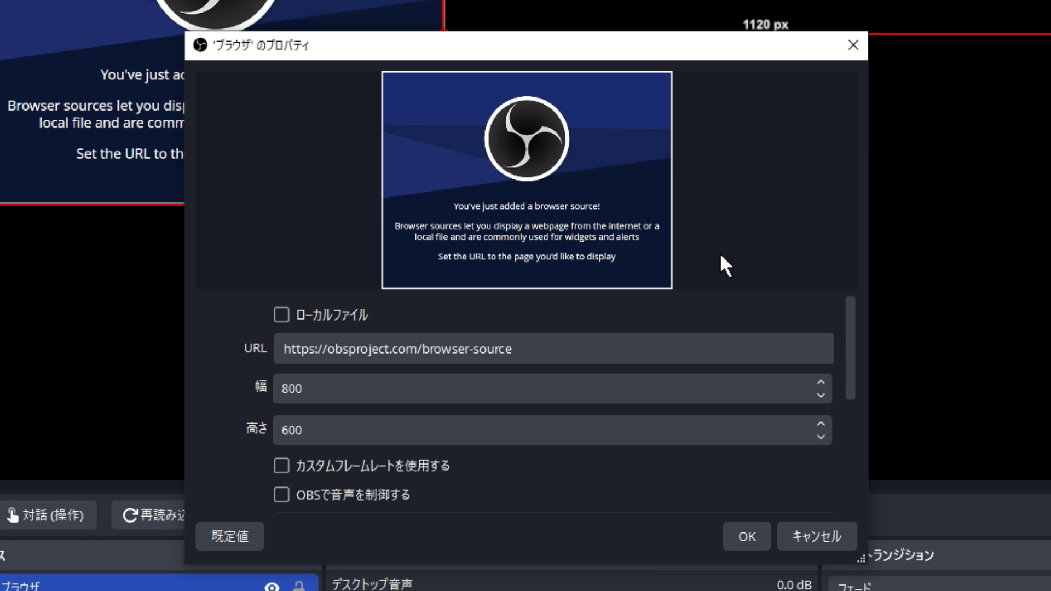
# Switch the browser source to a local file and choose NiCommentGenerator.html from D:\hcg_0_0_8b\CommentGenerator0.0.8b\NiCommentGenerator-master.
pyautogui.click(282, 315)
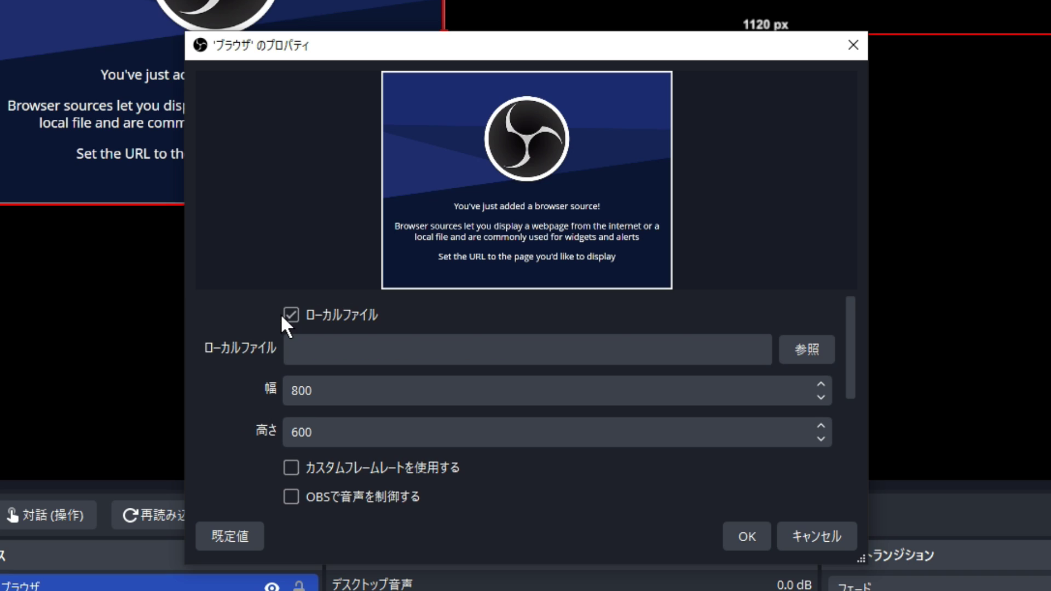
pyautogui.click(826, 353)
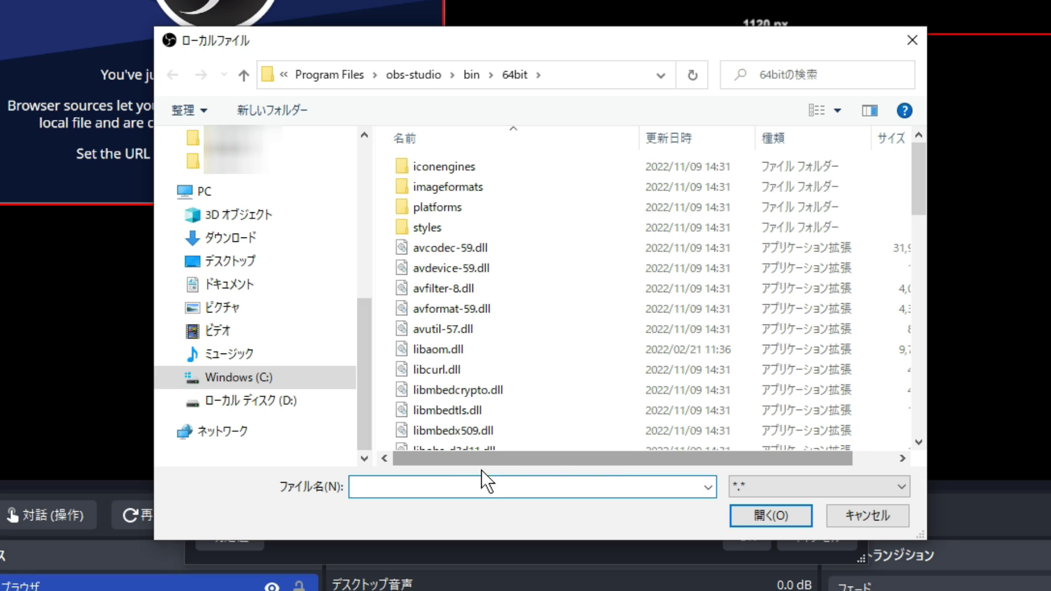
pyautogui.click(277, 408)
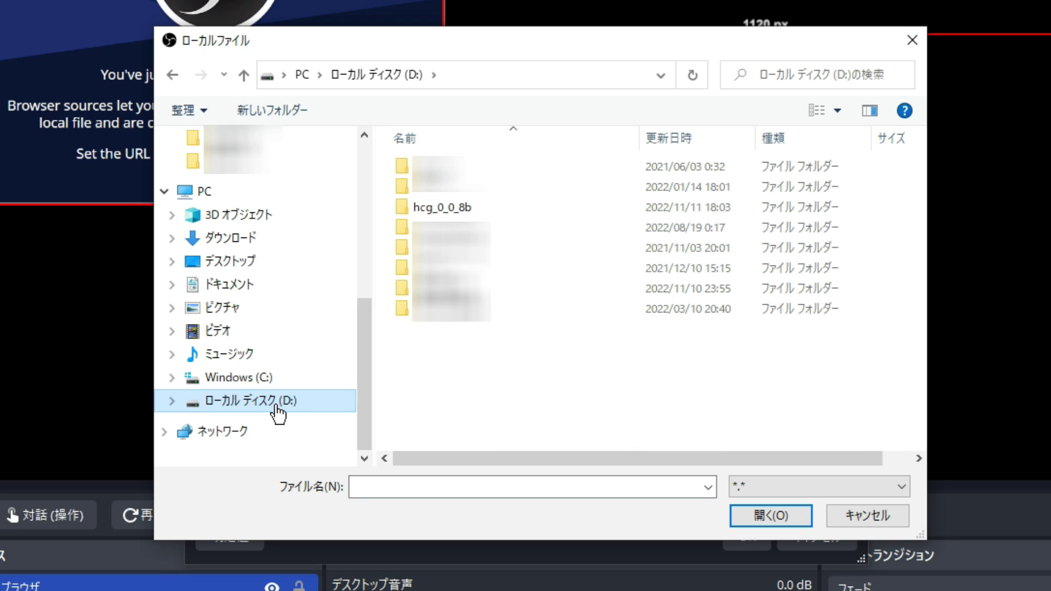
pyautogui.click(490, 211)
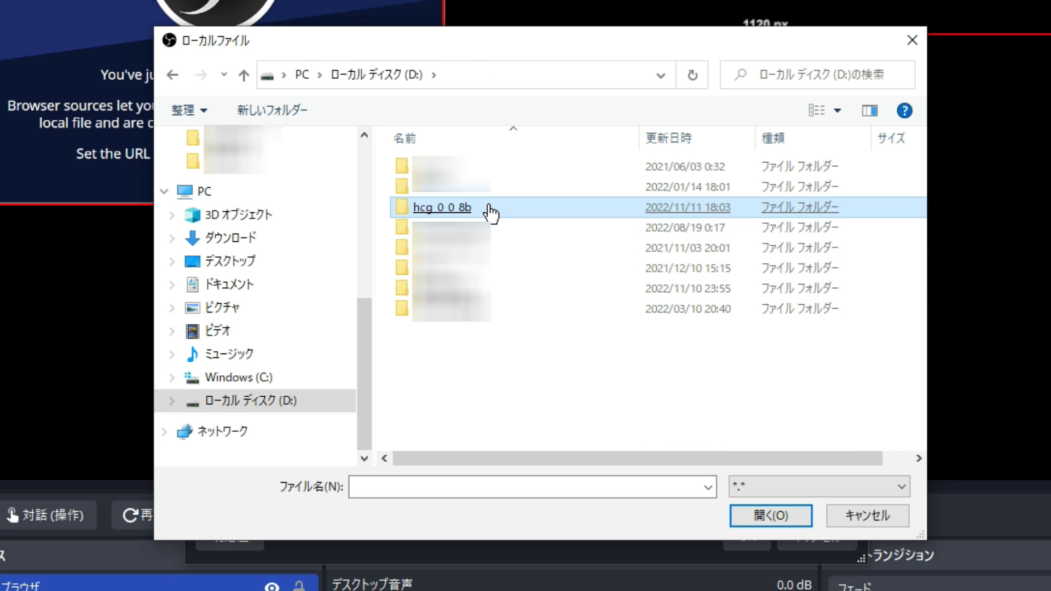
pyautogui.doubleClick(490, 211)
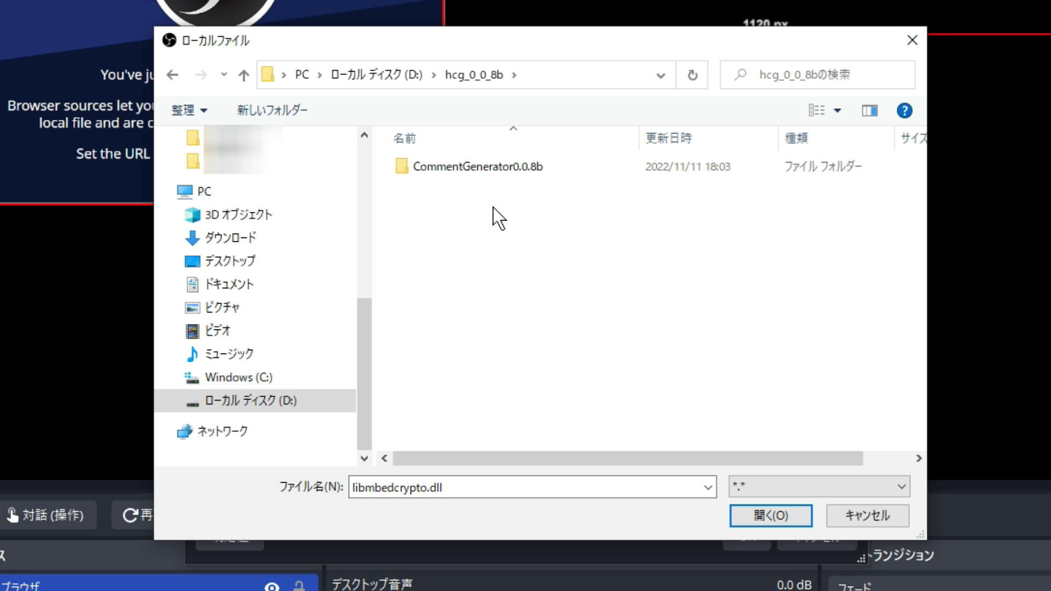
pyautogui.click(542, 176)
pyautogui.doubleClick(541, 174)
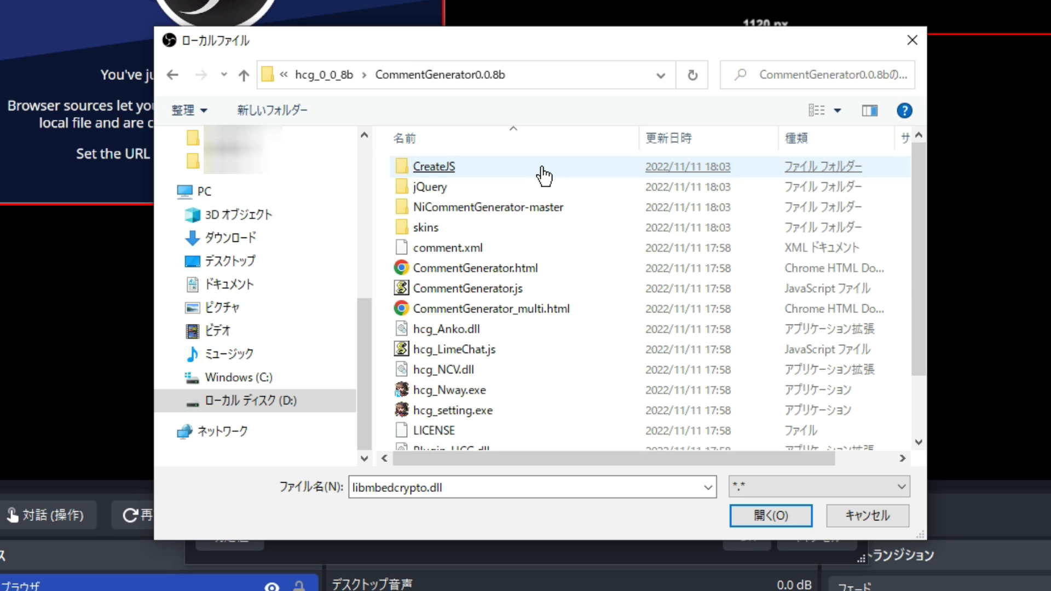
pyautogui.click(564, 216)
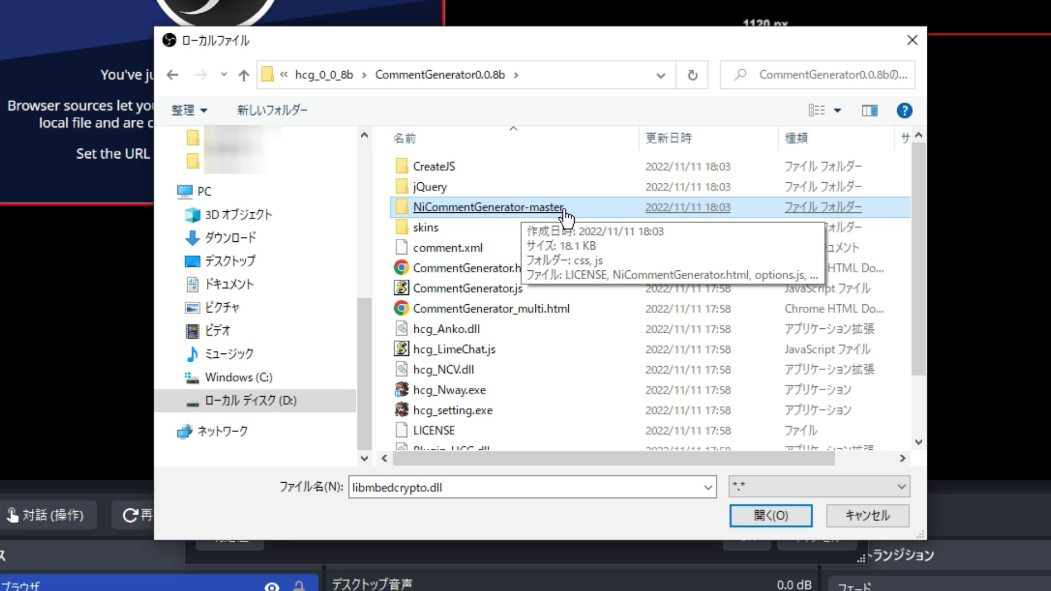
pyautogui.doubleClick(563, 213)
pyautogui.click(437, 229)
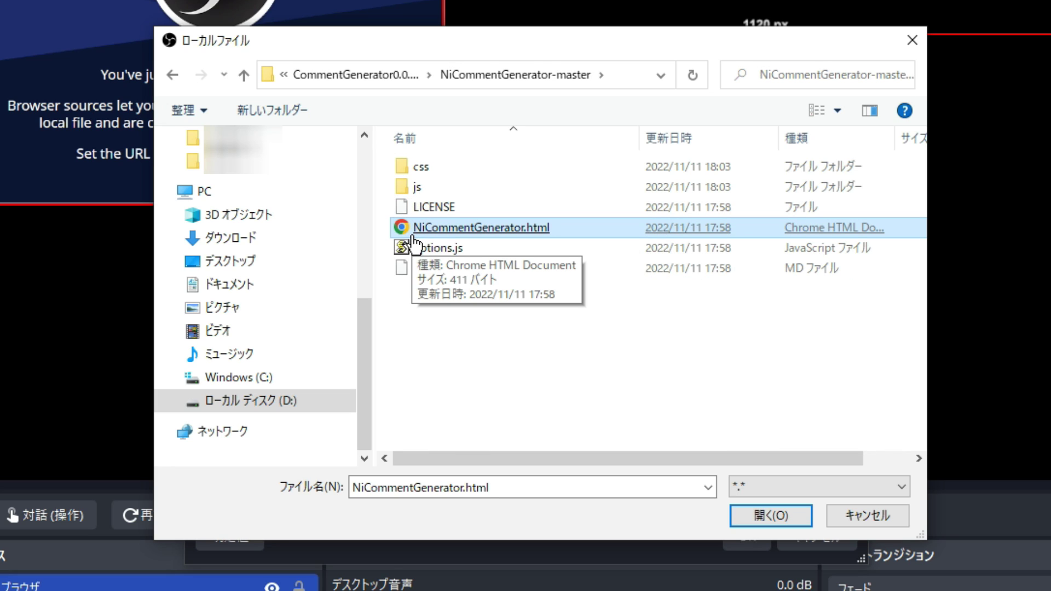
pyautogui.doubleClick(570, 236)
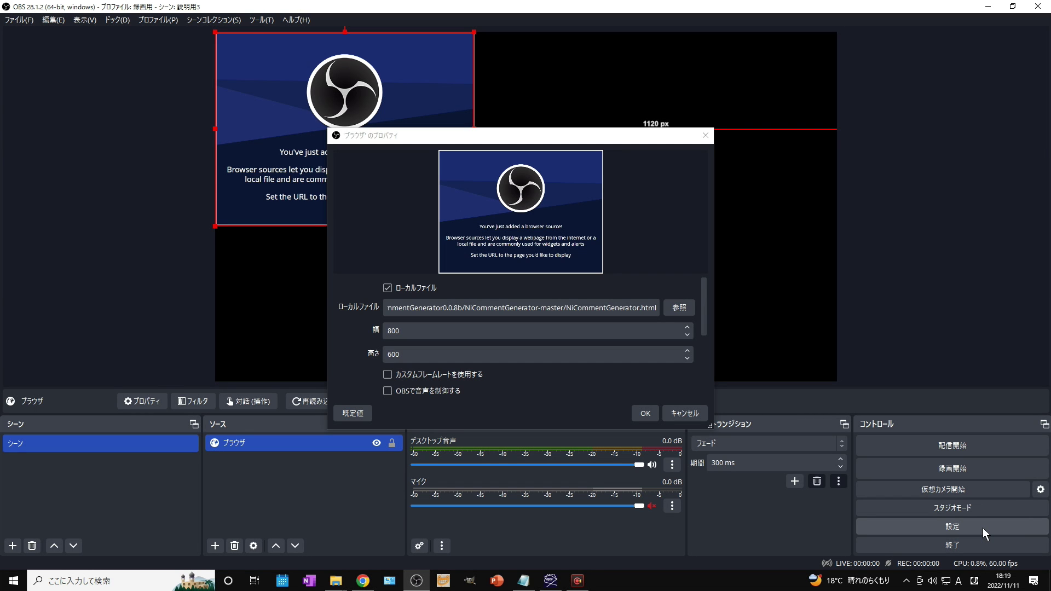
# Open the video (映像) section of the OBS settings.
pyautogui.click(983, 528)
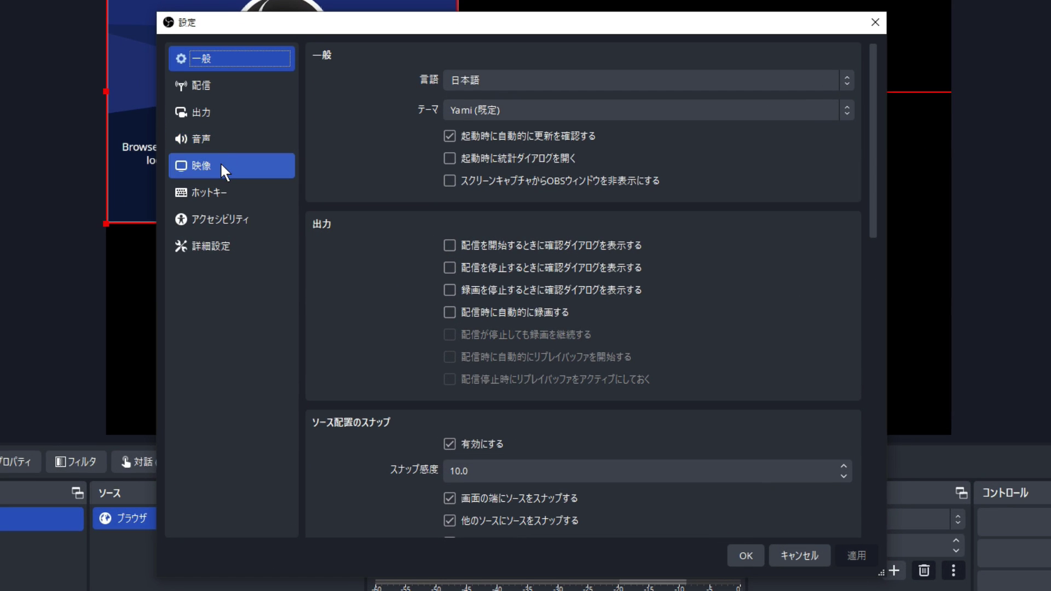
pyautogui.click(237, 171)
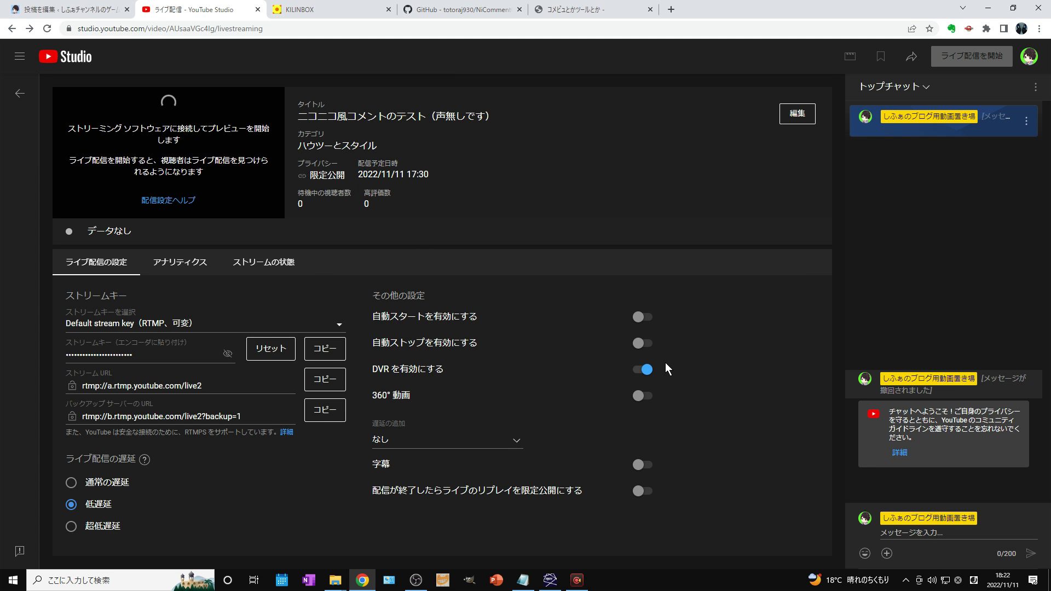
# Copy the scheduled live stream's video link from its share options in YouTube Studio and dismiss the sharing dialog.
pyautogui.click(913, 58)
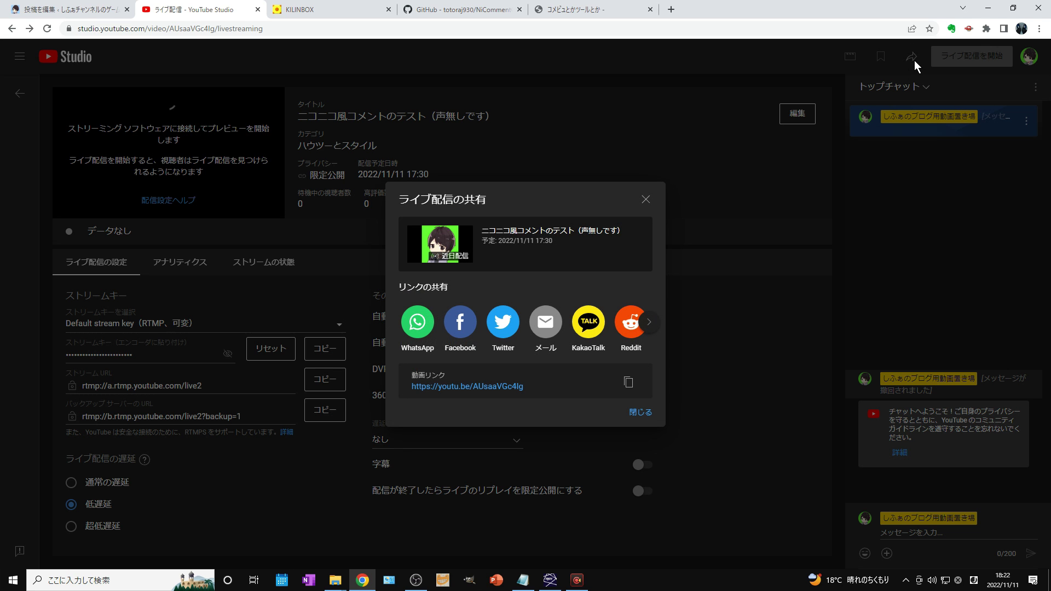
pyautogui.click(628, 383)
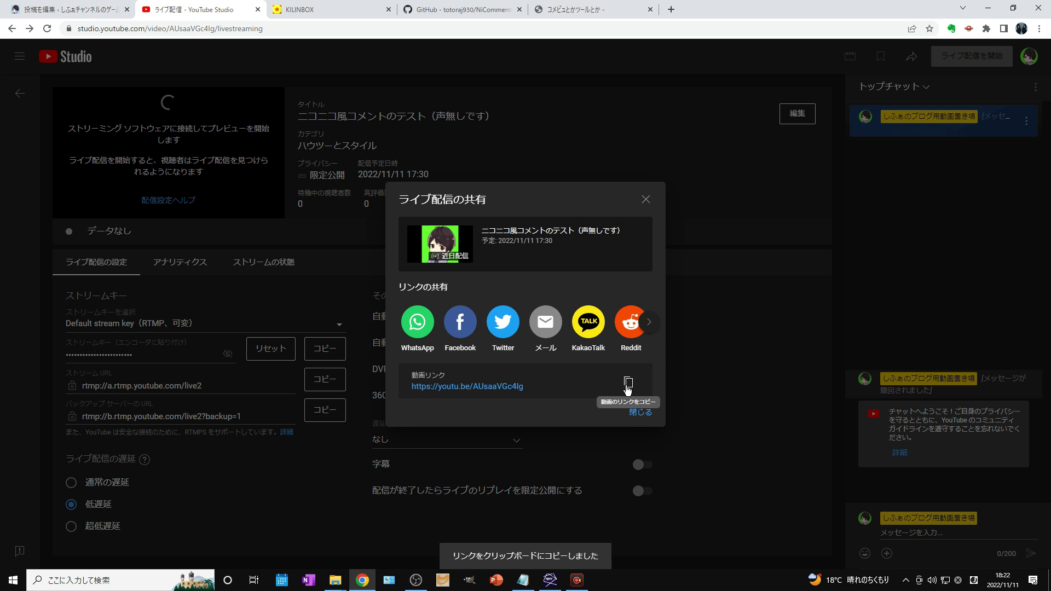
pyautogui.click(730, 237)
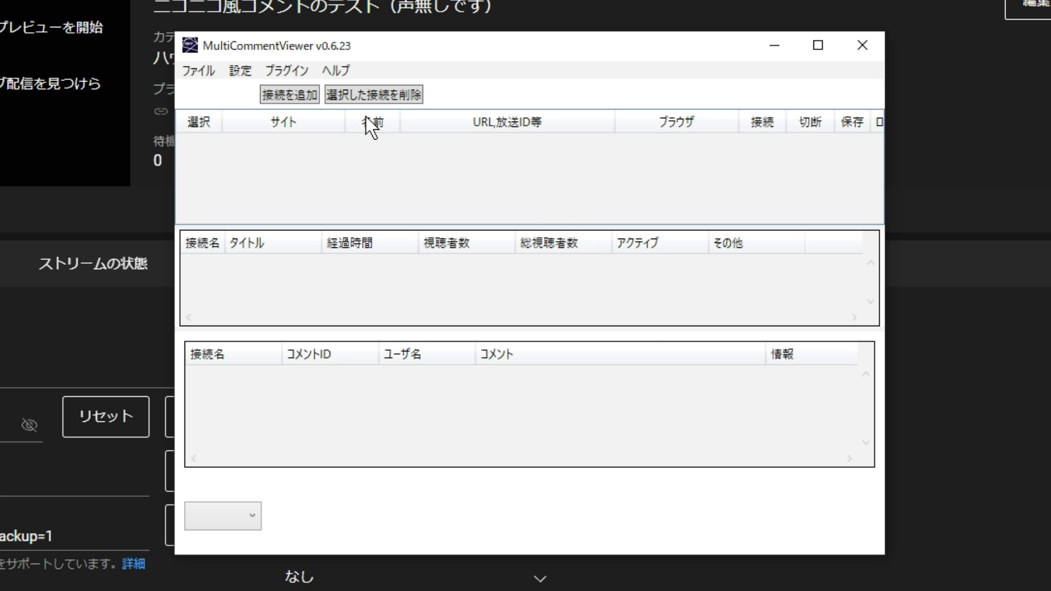
# Add a YouTubeLive connection in MultiCommentViewer, paste the copied stream link as its URL, and connect.
pyautogui.click(303, 95)
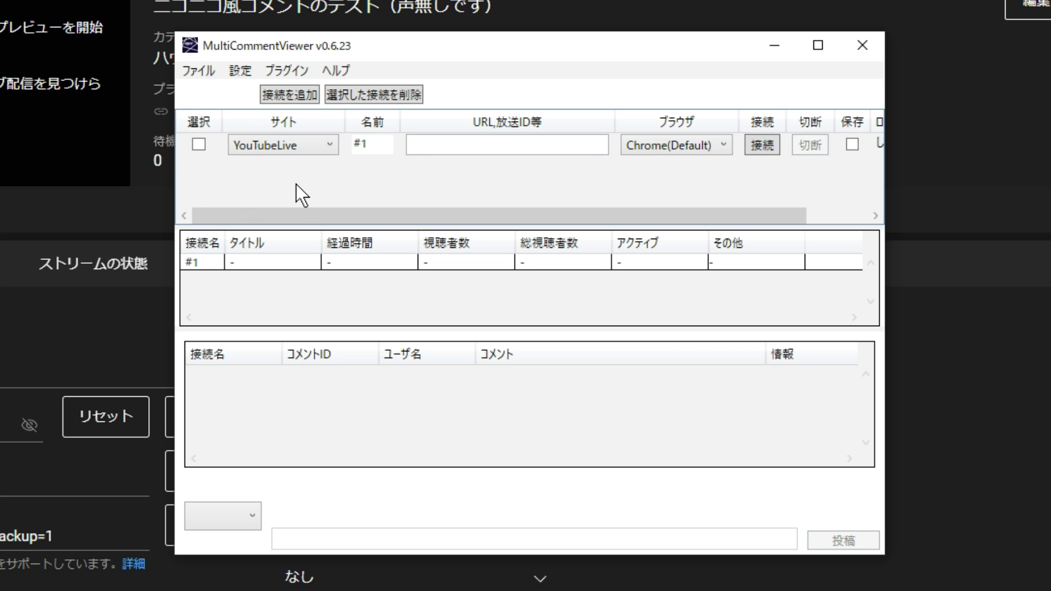
pyautogui.click(305, 146)
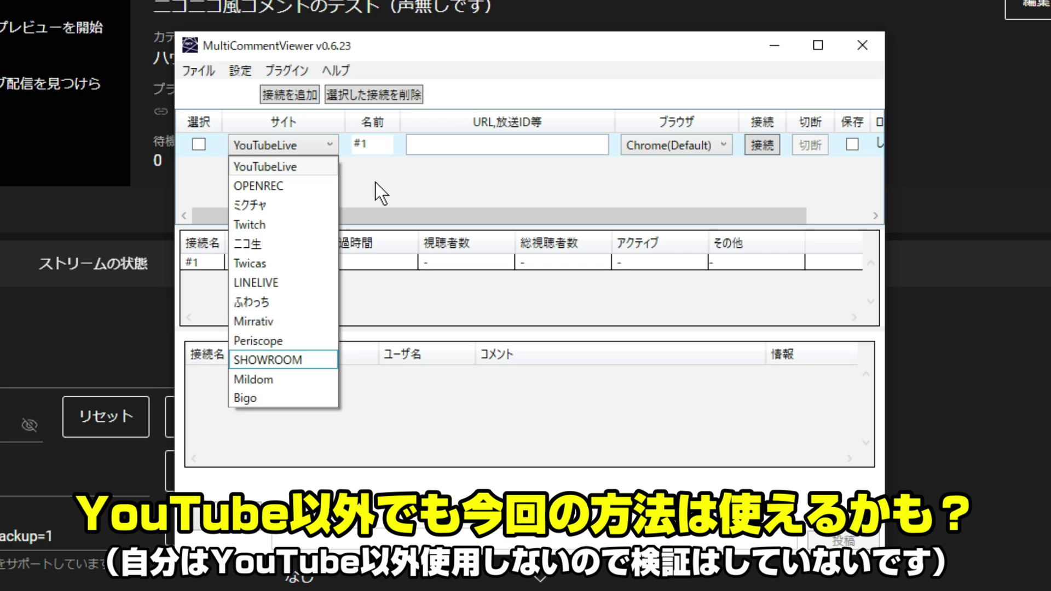
pyautogui.click(480, 143)
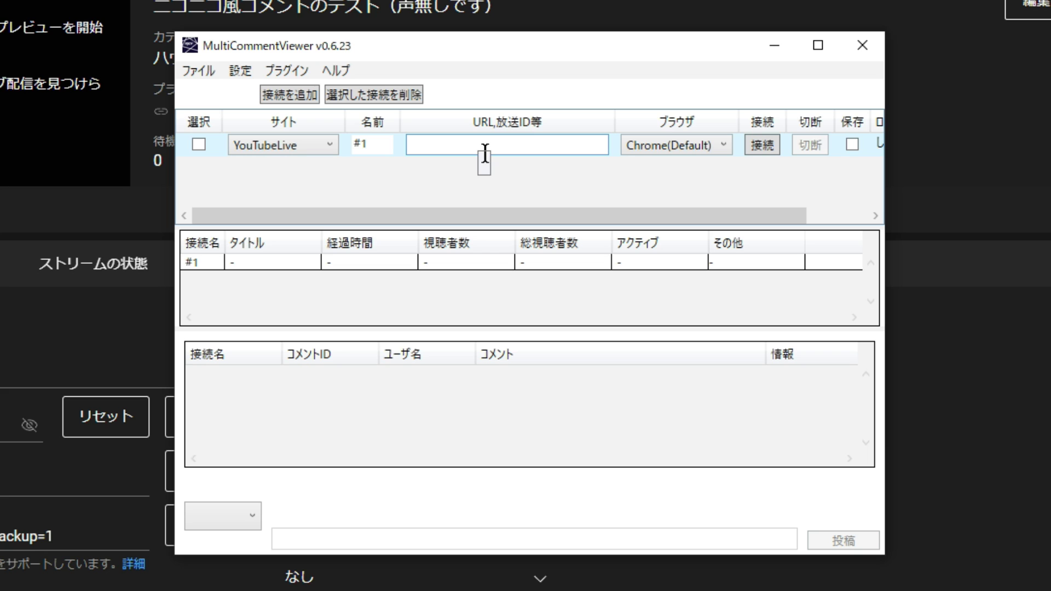
pyautogui.hotkey('ctrl', 'v')
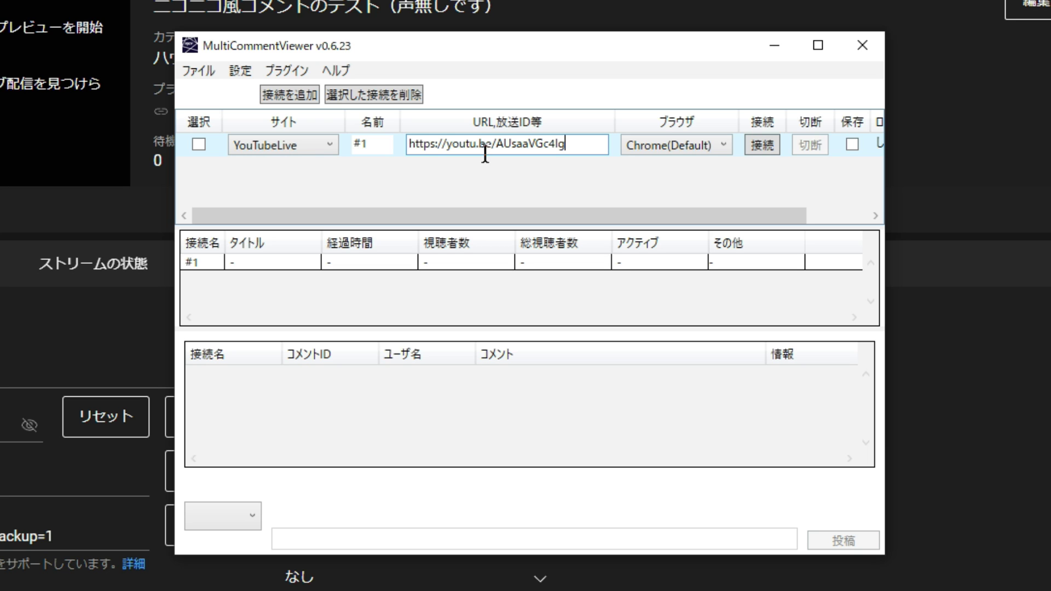
pyautogui.click(776, 150)
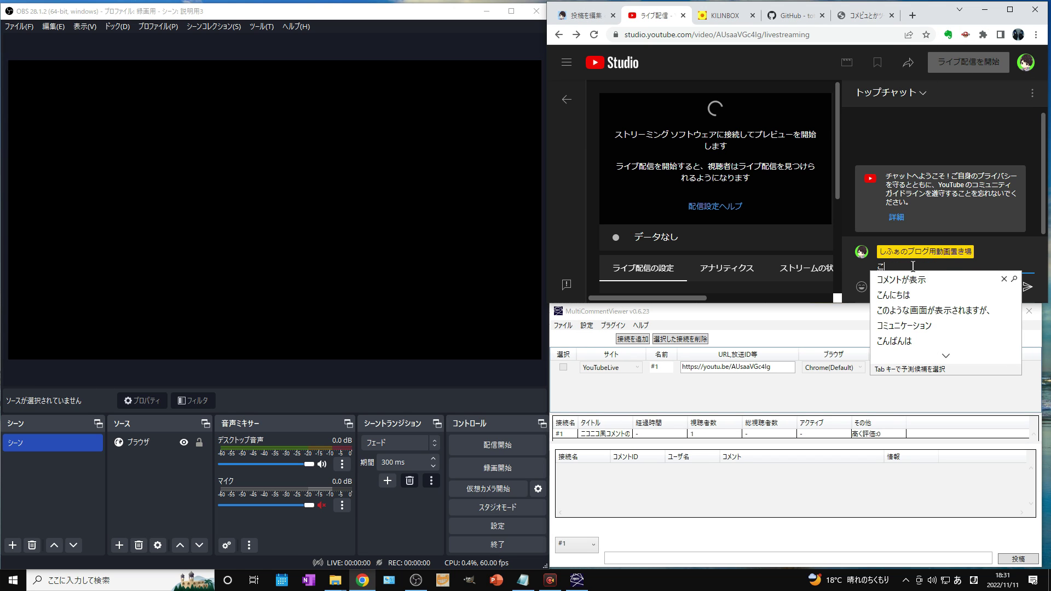
# Post the test comments こんにちは！ and こんばんは！ in the YouTube live chat.
pyautogui.write('t')
pyautogui.press('Tab')
pyautogui.press('Tab')
pyautogui.press('Return')
pyautogui.press('Return')
pyautogui.write('konbanha')
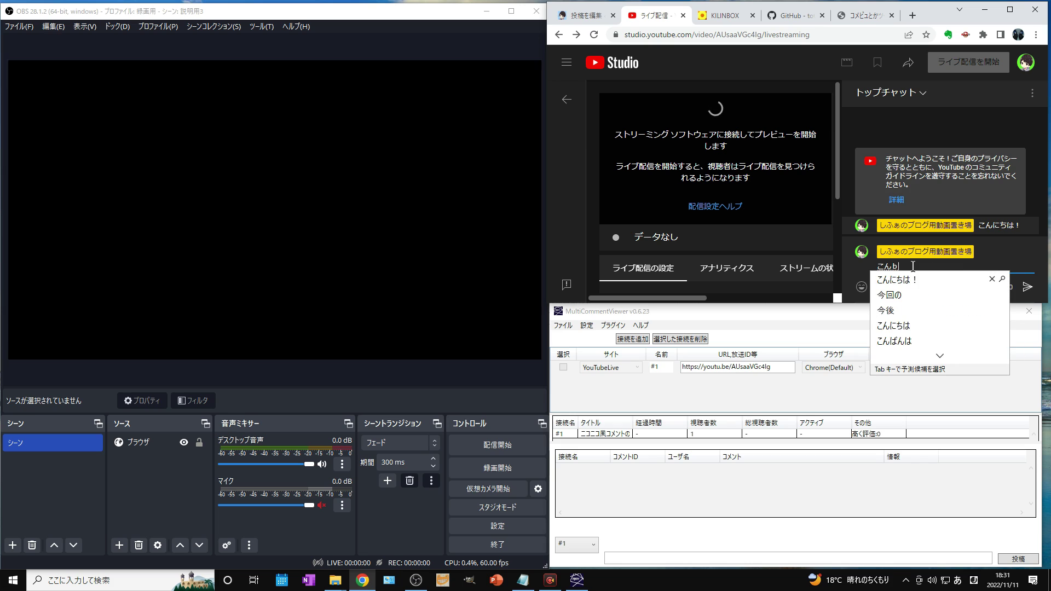
pyautogui.press('Tab')
pyautogui.press('Return')
pyautogui.press('Return')
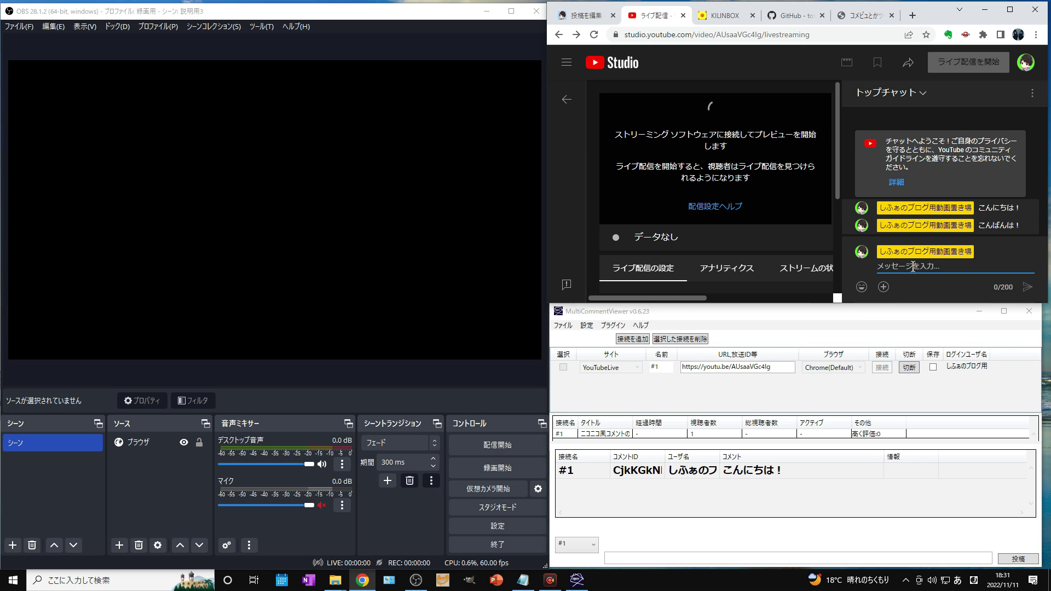
# Post the further test comments 宜しく！ and お願いします！ in the YouTube live chat.
pyautogui.write('yoroshiku')
pyautogui.press('space')
pyautogui.write('!')
pyautogui.press('Return')
pyautogui.press('Return')
pyautogui.write('onegaishimasu')
pyautogui.press('Tab')
pyautogui.press('Return')
pyautogui.press('Return')
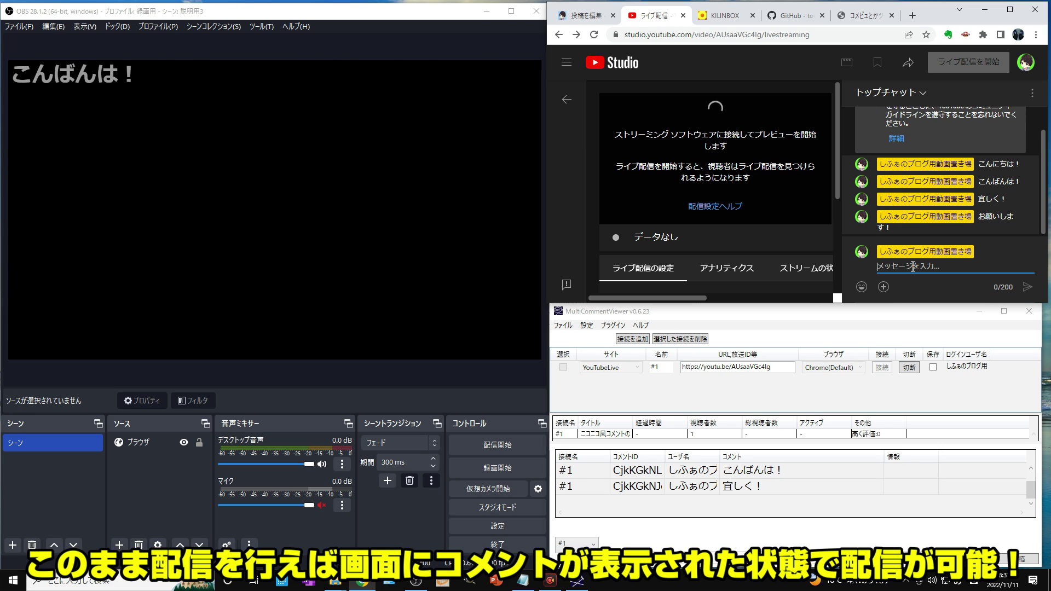
# Post the test comments やっほー and (*^▽^*) in the YouTube live chat.
pyautogui.write('yahho-')
pyautogui.press('Return')
pyautogui.press('Return')
pyautogui.write('kao')
pyautogui.press('Return')
pyautogui.press('Return')
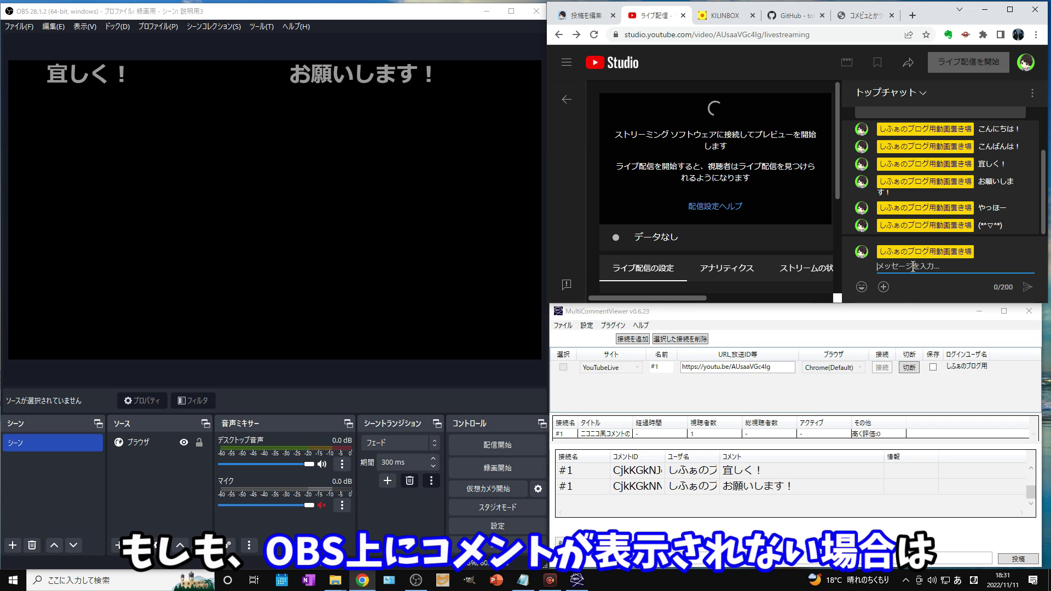
# Post two more test comments, やったー！ and コメント流れる～, in the YouTube live chat.
pyautogui.write('yatta-!')
pyautogui.press('Return')
pyautogui.press('Return')
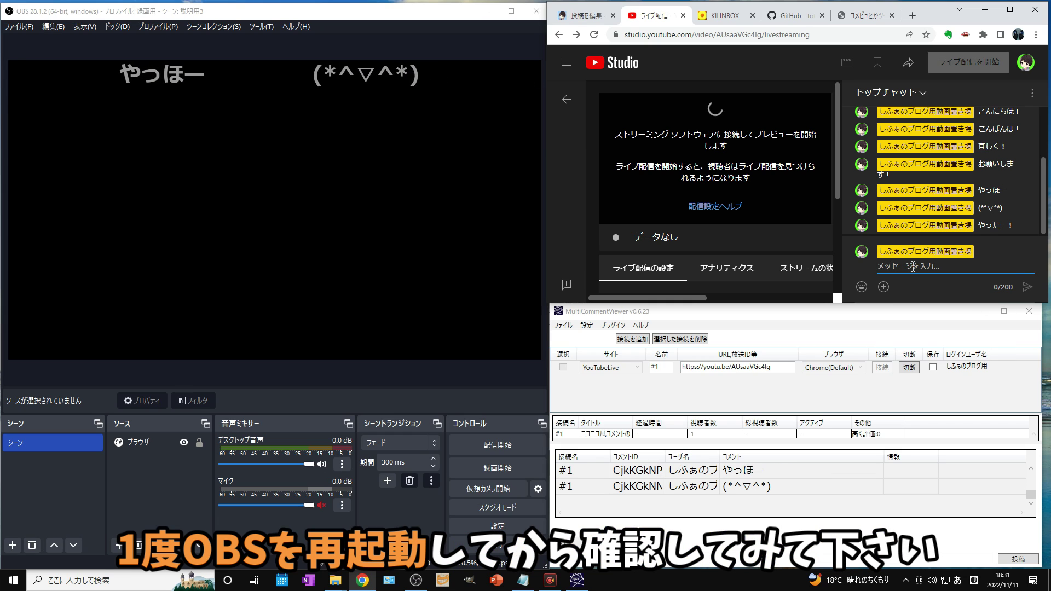
pyautogui.write('komenntonagare')
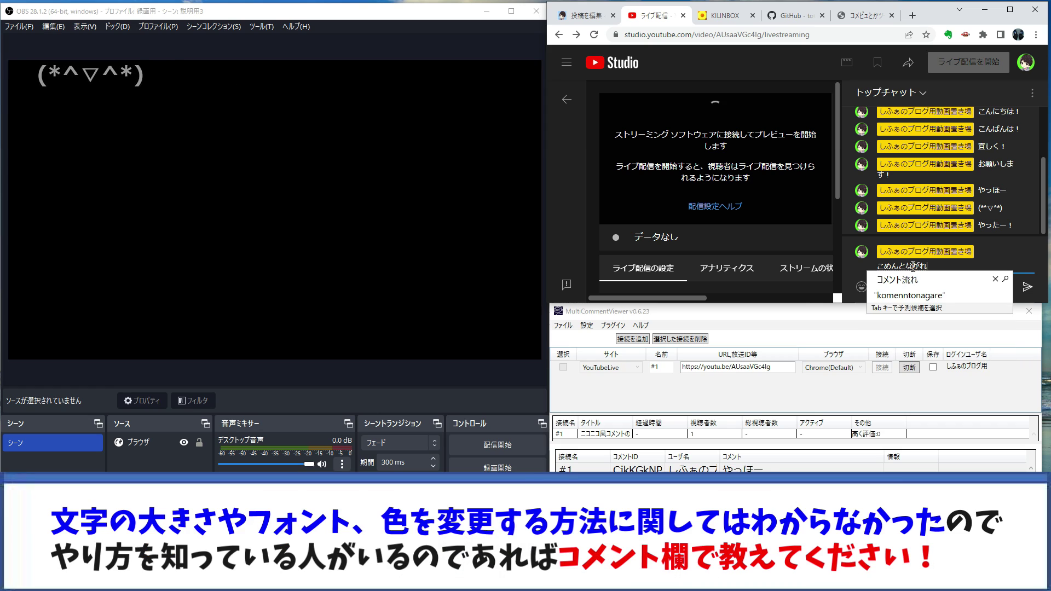
pyautogui.press('Tab')
pyautogui.write('ru~')
pyautogui.press('Return')
pyautogui.press('Return')
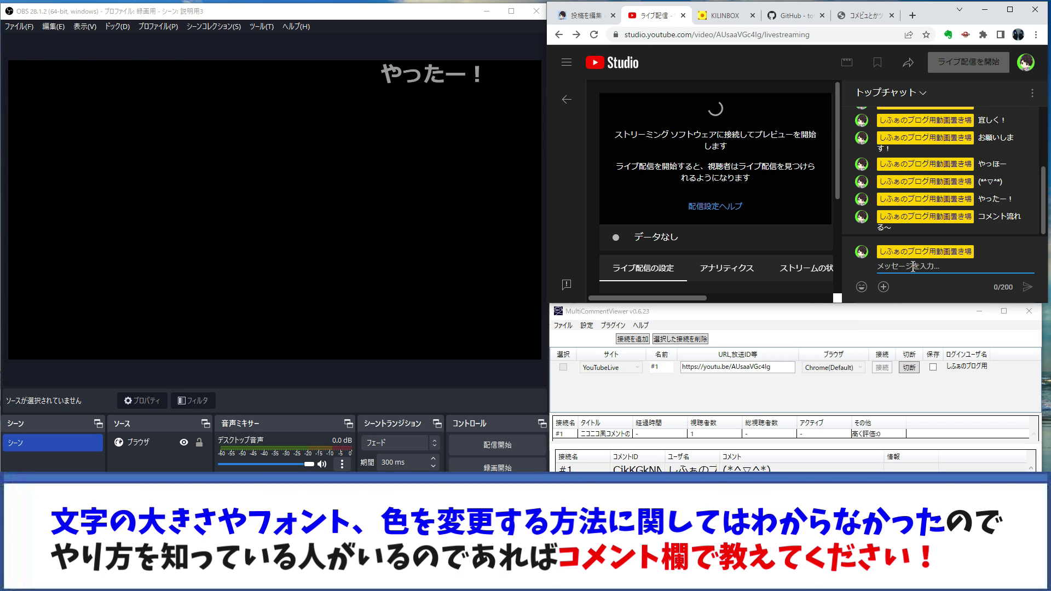
# Post the test comment ふうううう！！！ in the YouTube live chat.
pyautogui.write('fu')
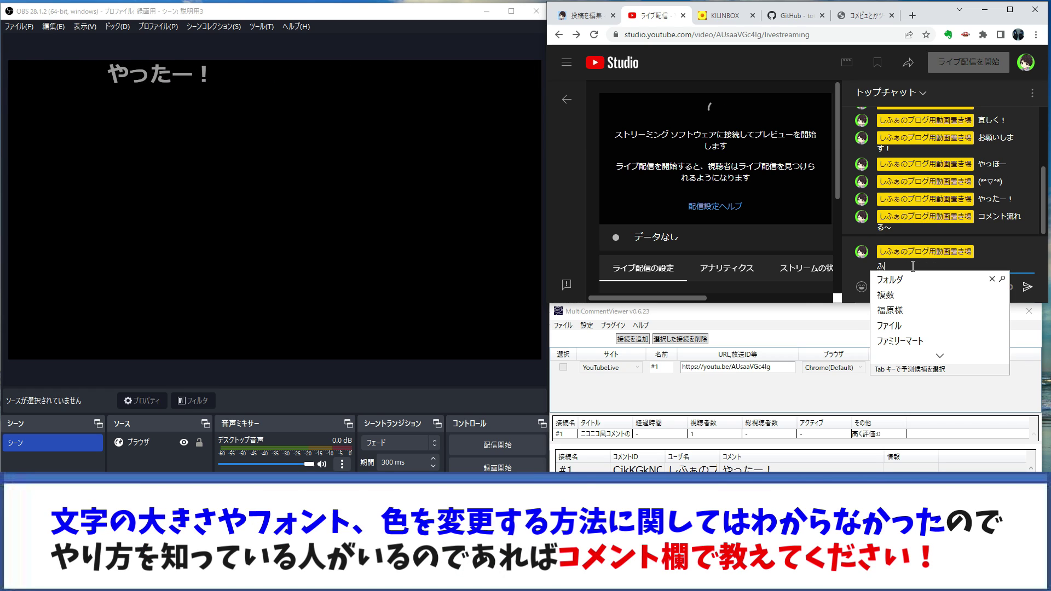
pyautogui.write('uuuu!!!')
pyautogui.press('Return')
pyautogui.press('Return')
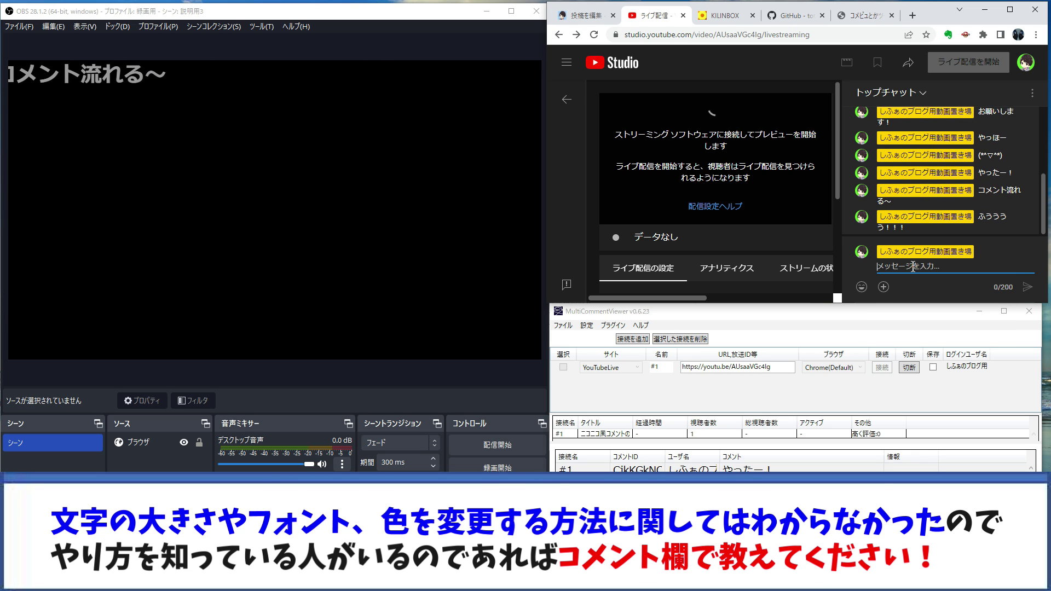